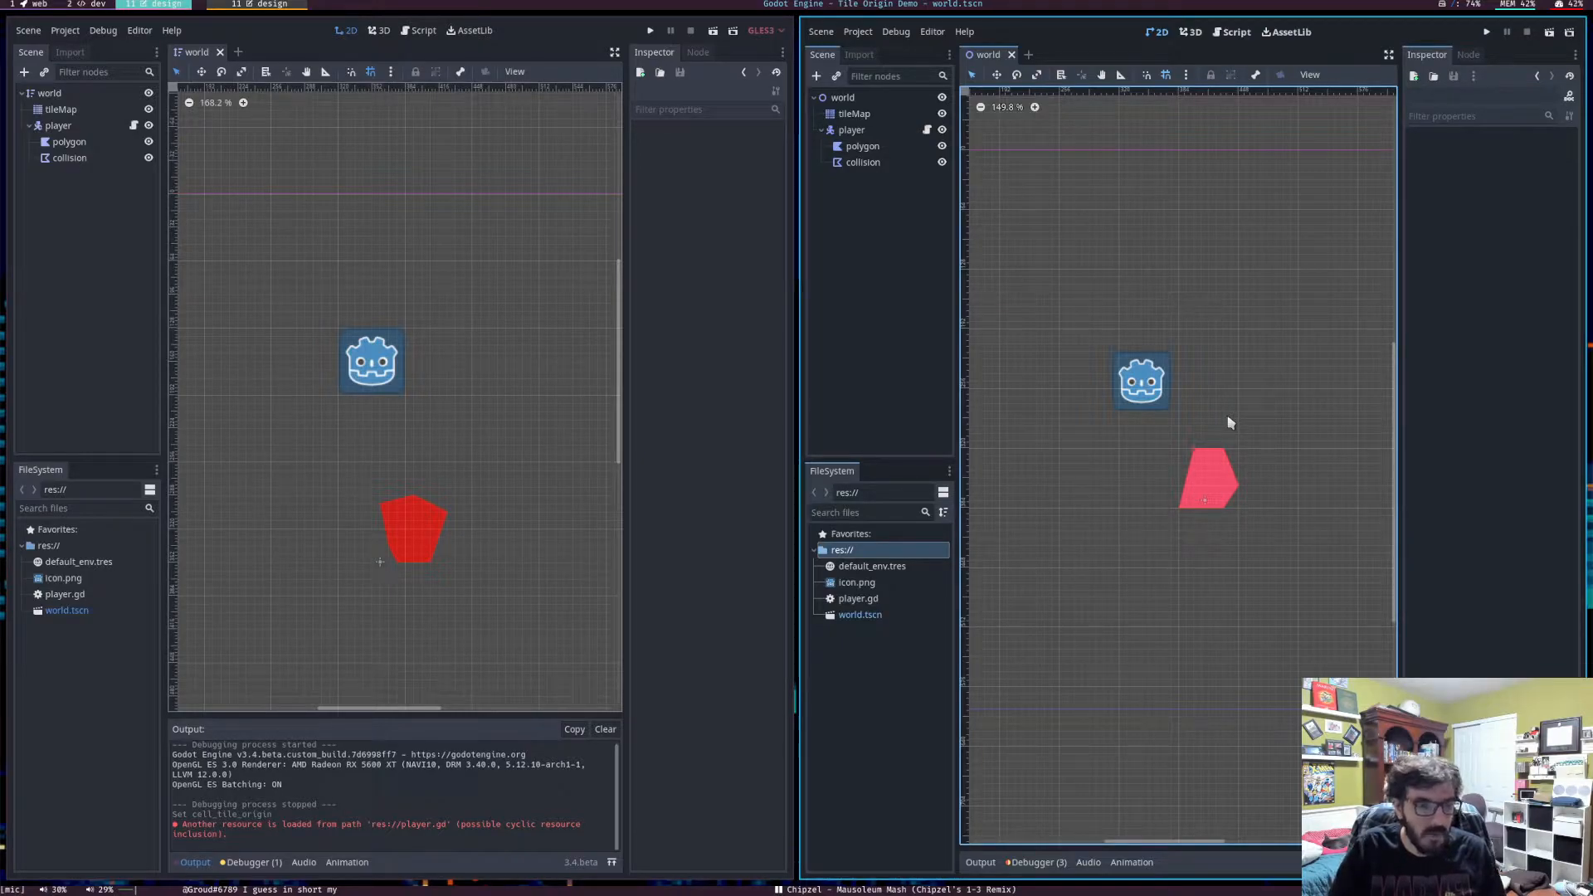
Inspect the world, tileMap and player nodes of the Tile Origin 3 Demo scene
{"action": "left_click", "coordinate": [99, 257]}
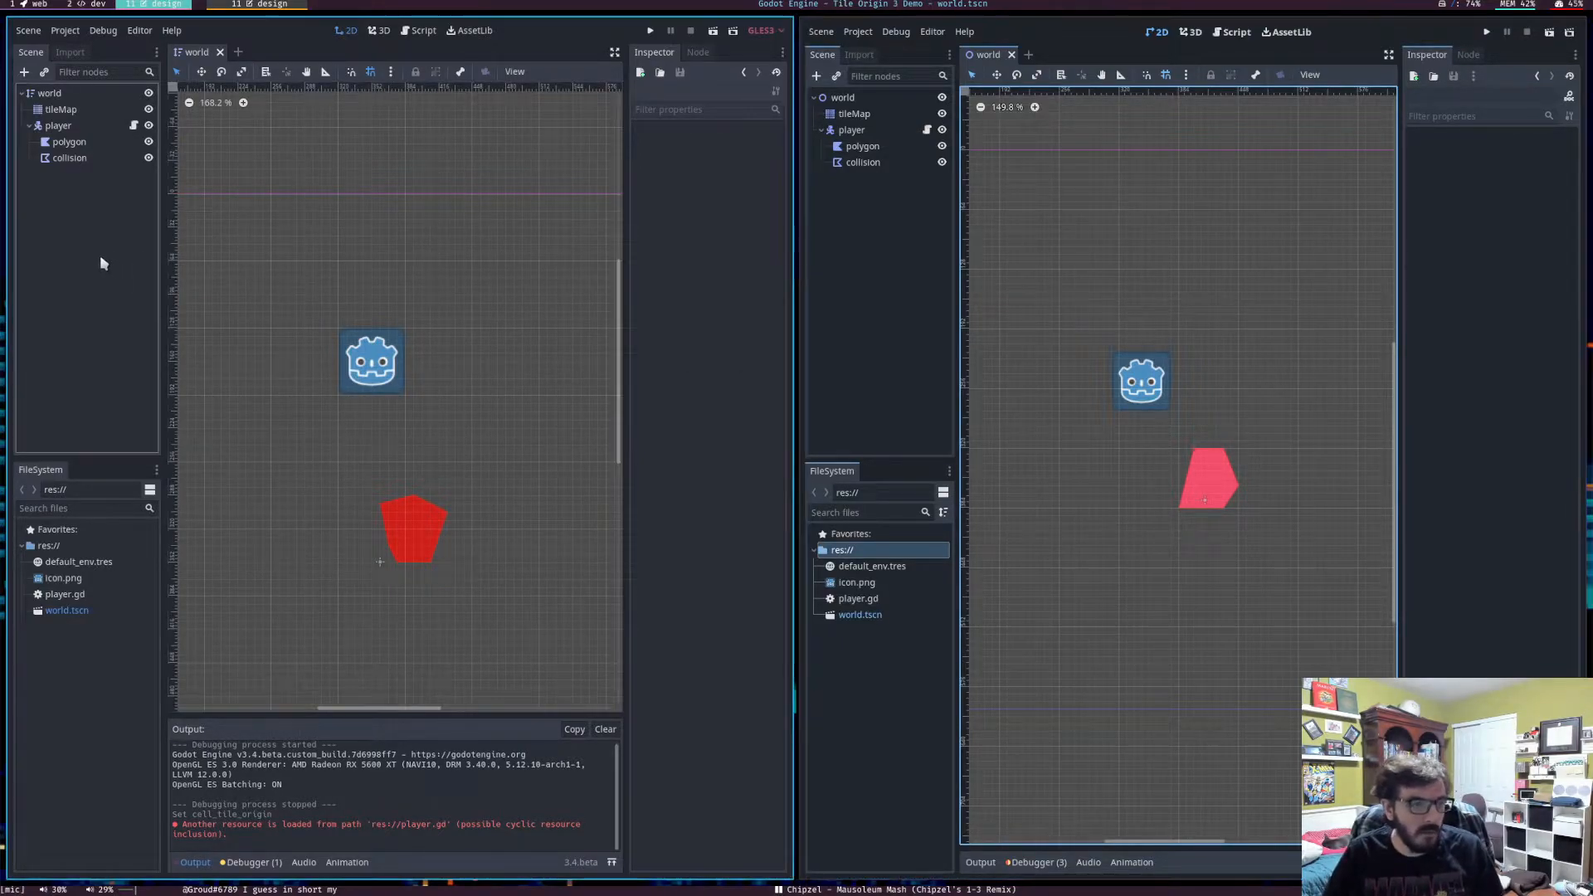
{"action": "left_click", "coordinate": [73, 94]}
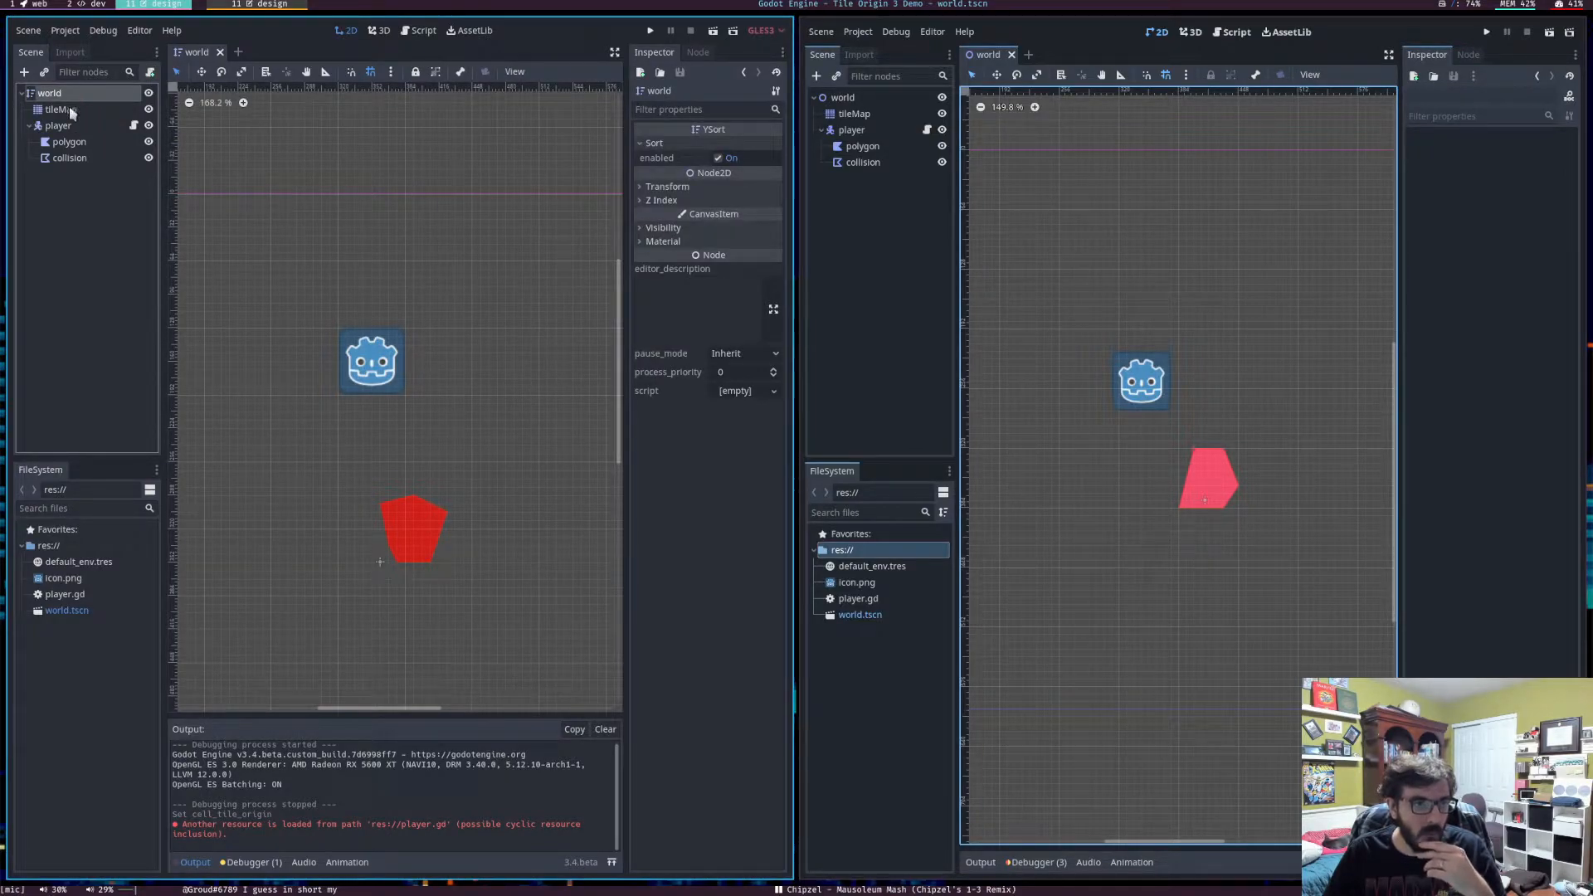
{"action": "left_click", "coordinate": [71, 110]}
{"action": "left_click", "coordinate": [72, 126]}
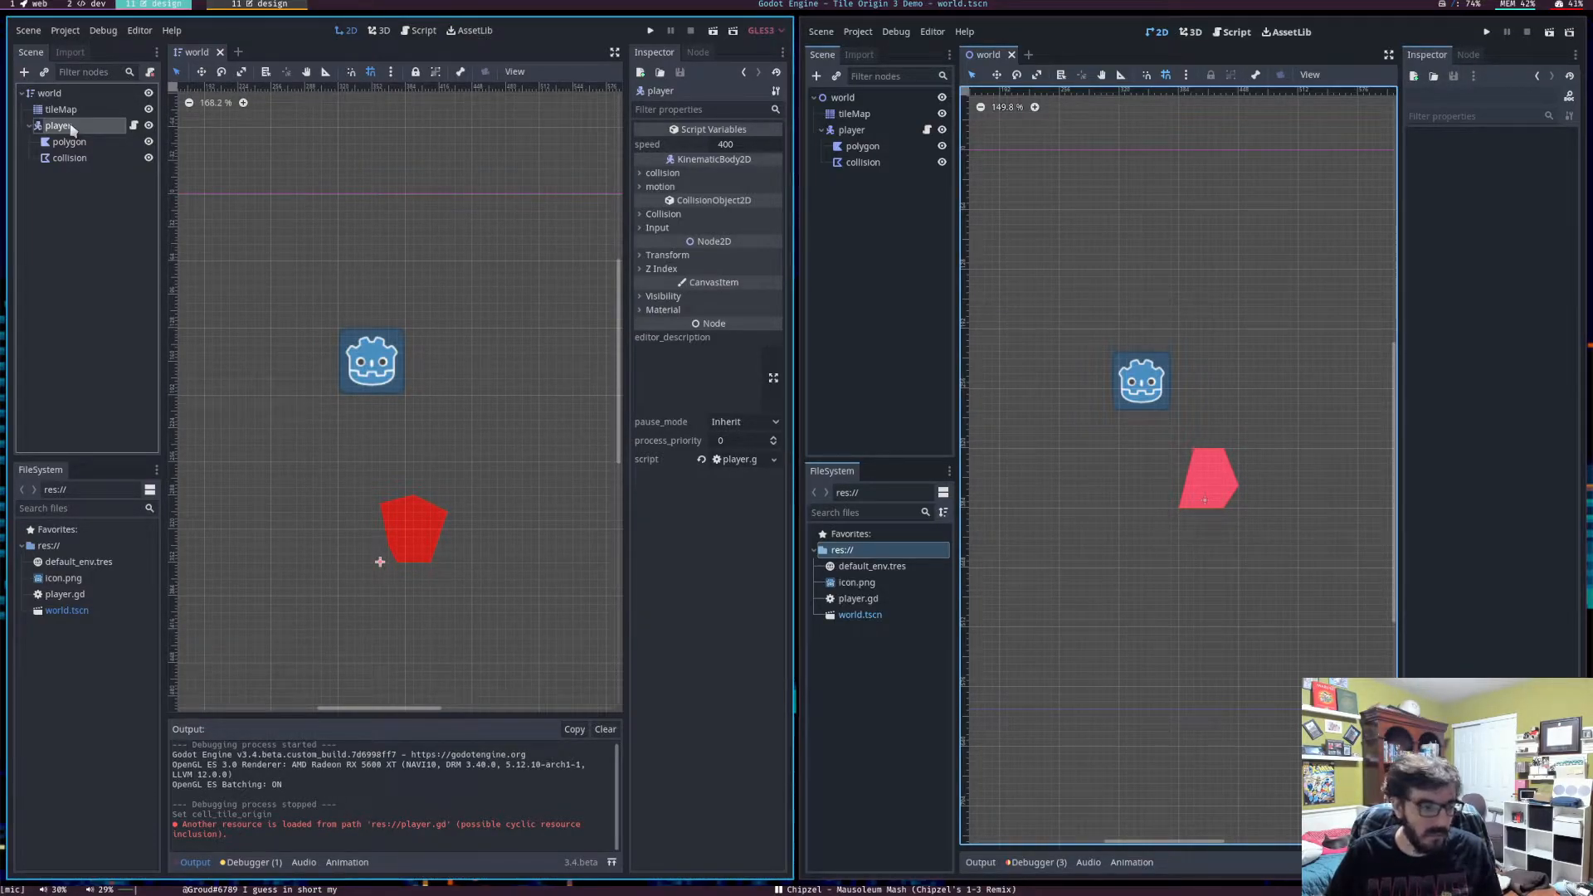
Switch to Neovim and compare the two player.gd movement scripts of the KinematicBody2D and CharacterBody2D versions
{"action": "left_click", "coordinate": [82, 5]}
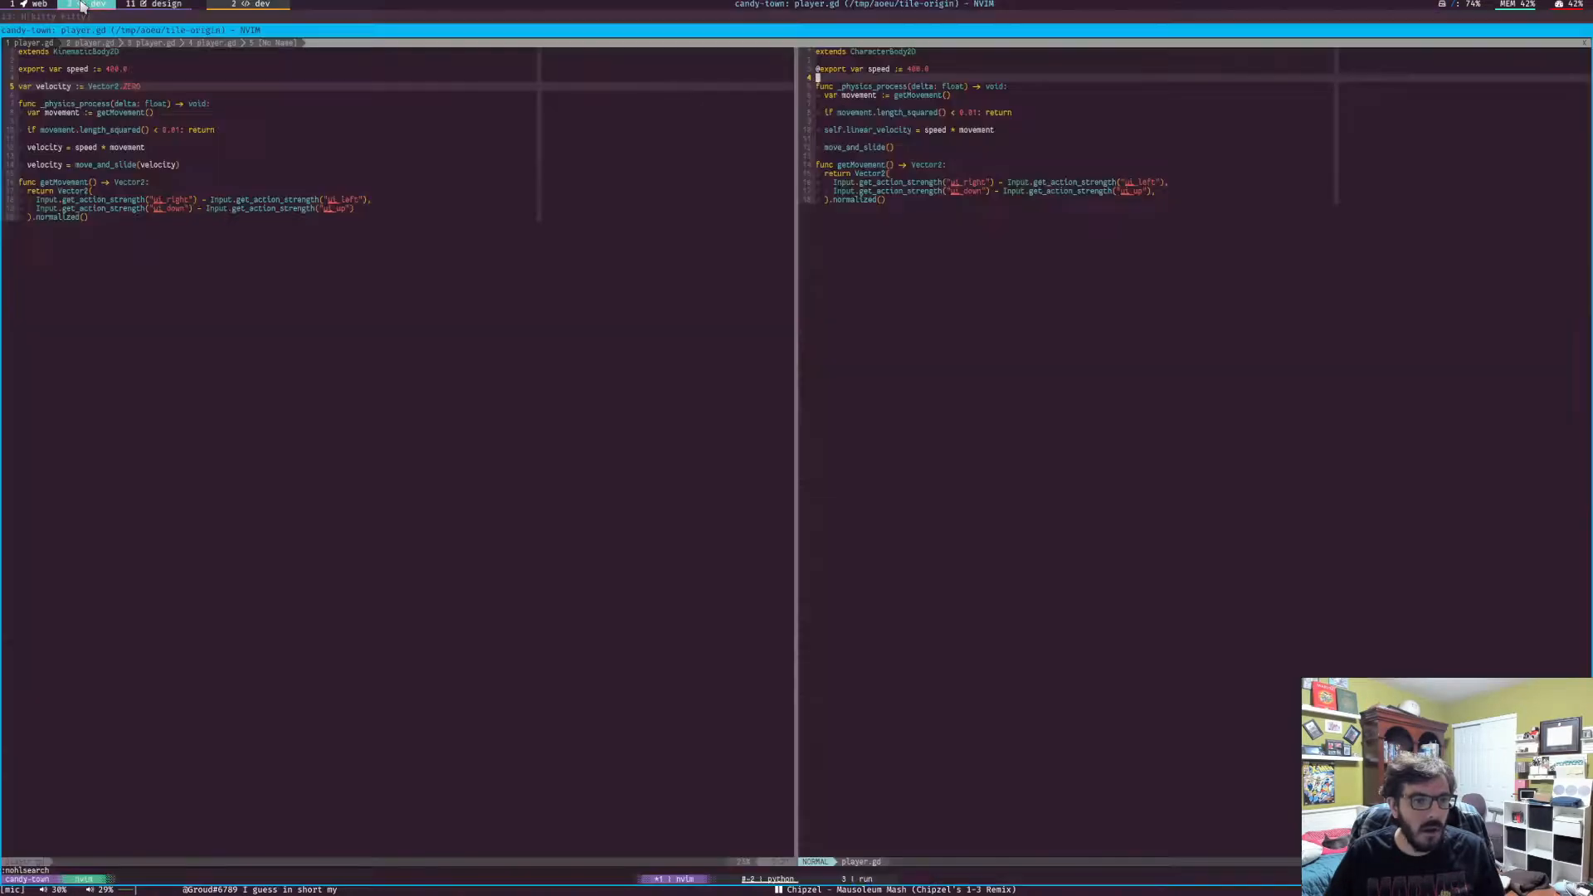
{"action": "left_click_drag", "start_coordinate": [166, 223], "coordinate": [40, 62]}
{"action": "left_click", "coordinate": [246, 131]}
{"action": "left_click_drag", "start_coordinate": [978, 240], "coordinate": [819, 60]}
{"action": "left_click", "coordinate": [1044, 282]}
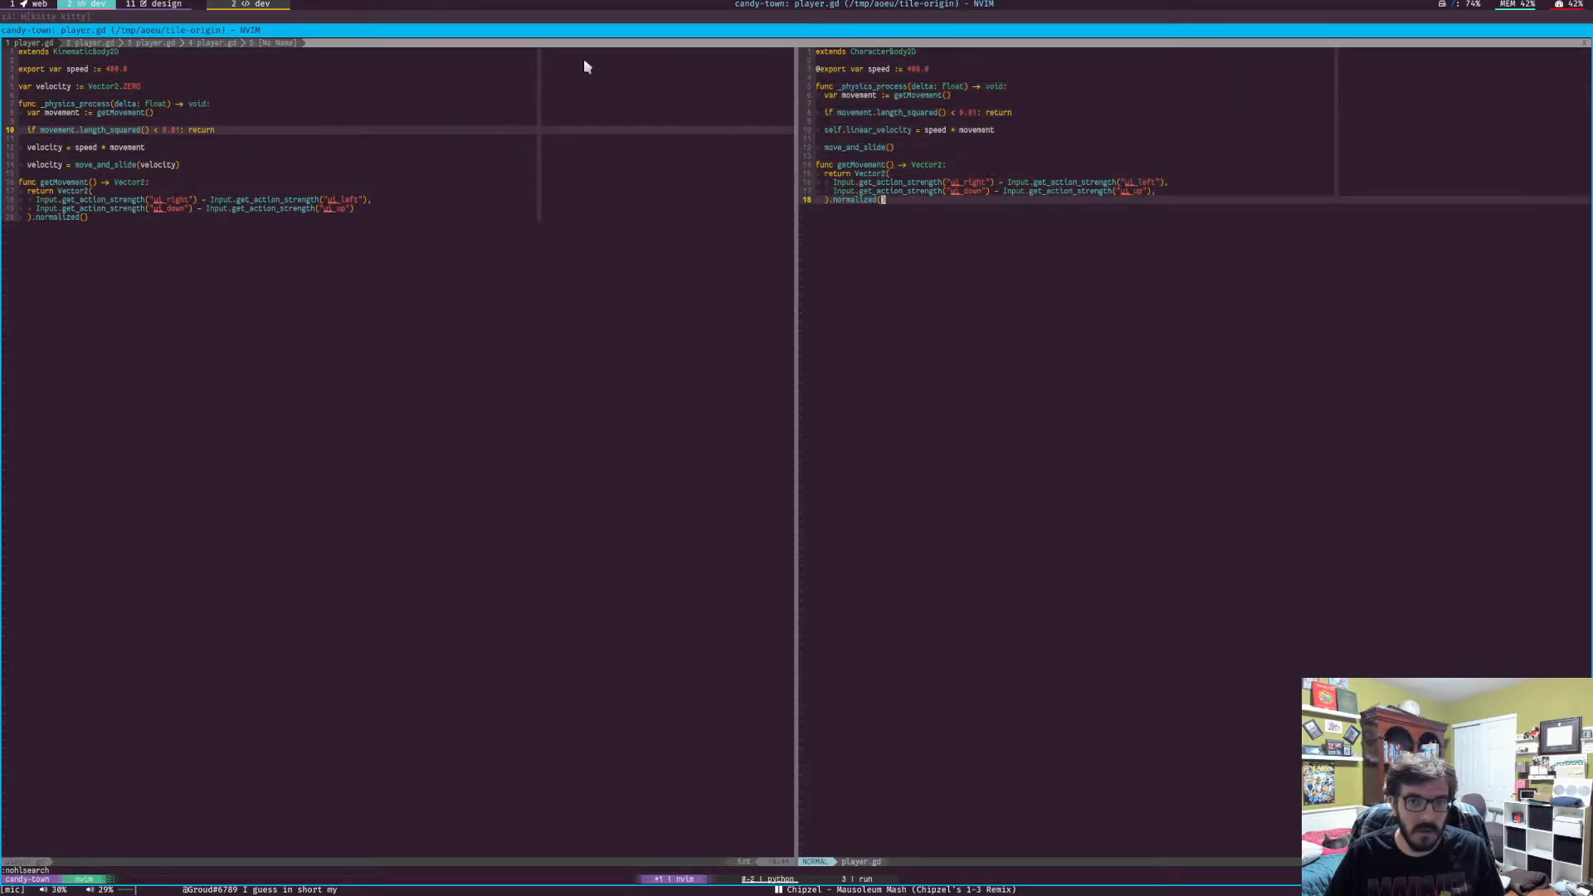
Switch back to the Godot editors and collapse the player node in both scene trees
{"action": "left_click", "coordinate": [125, 5]}
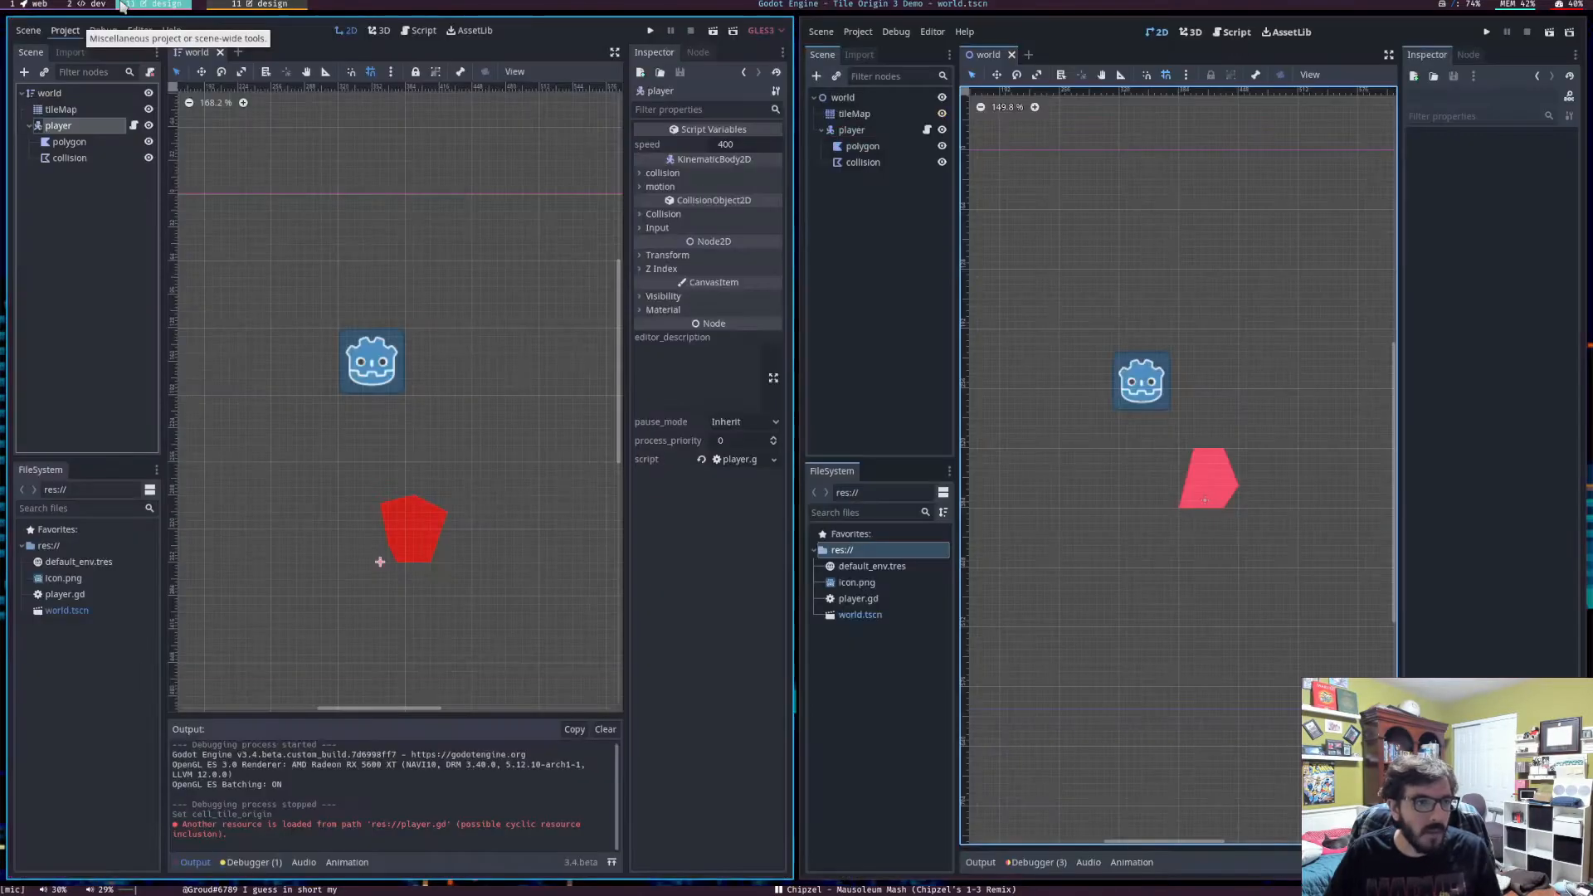
{"action": "left_click", "coordinate": [29, 125]}
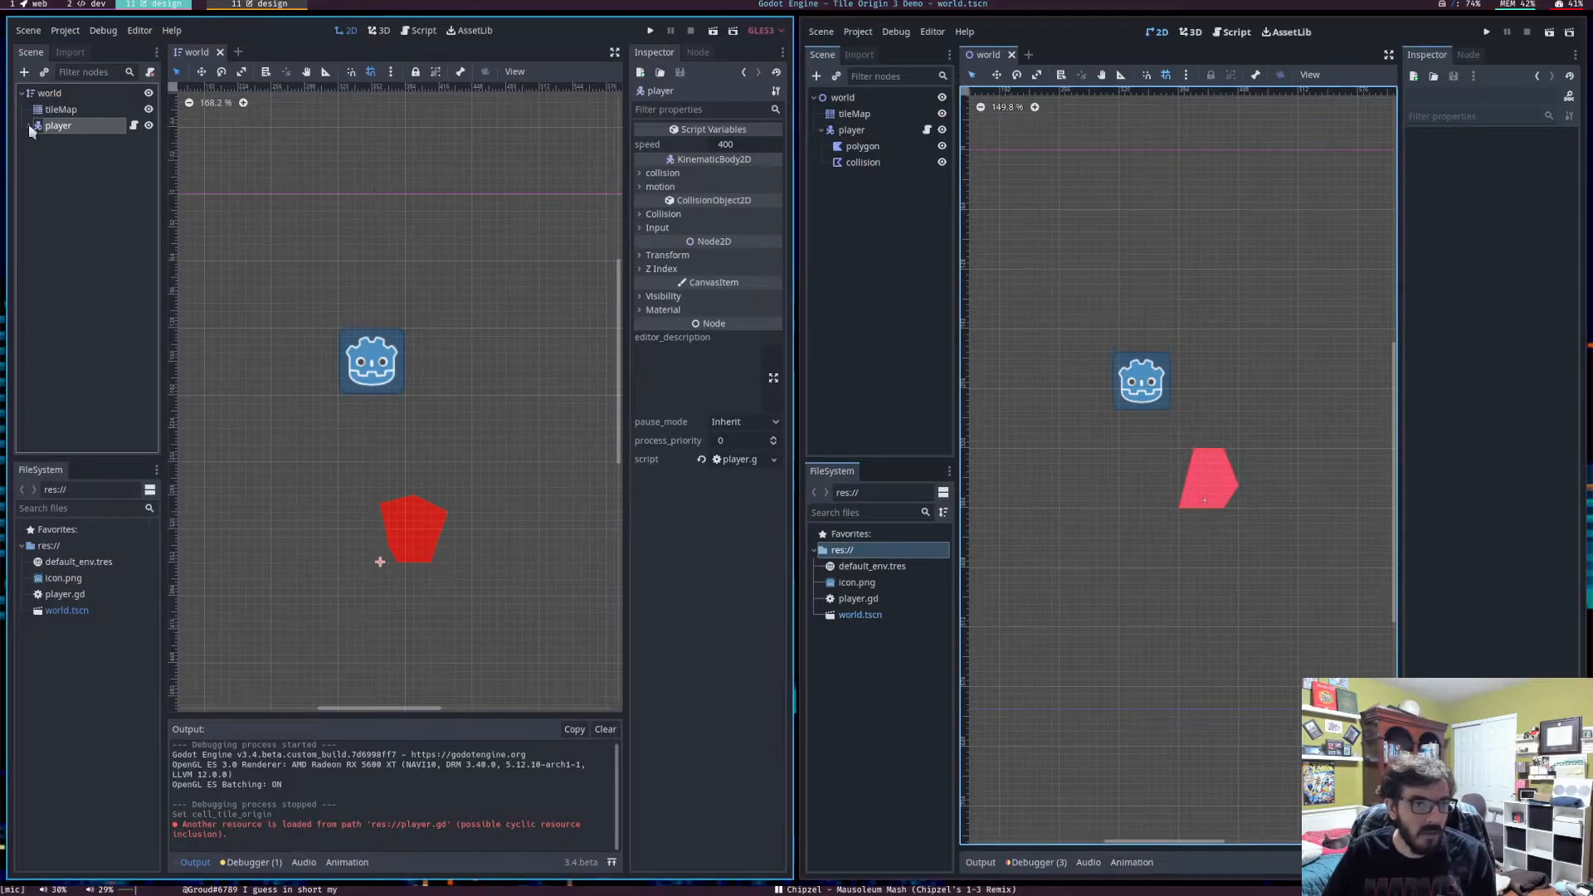
{"action": "left_click", "coordinate": [822, 129]}
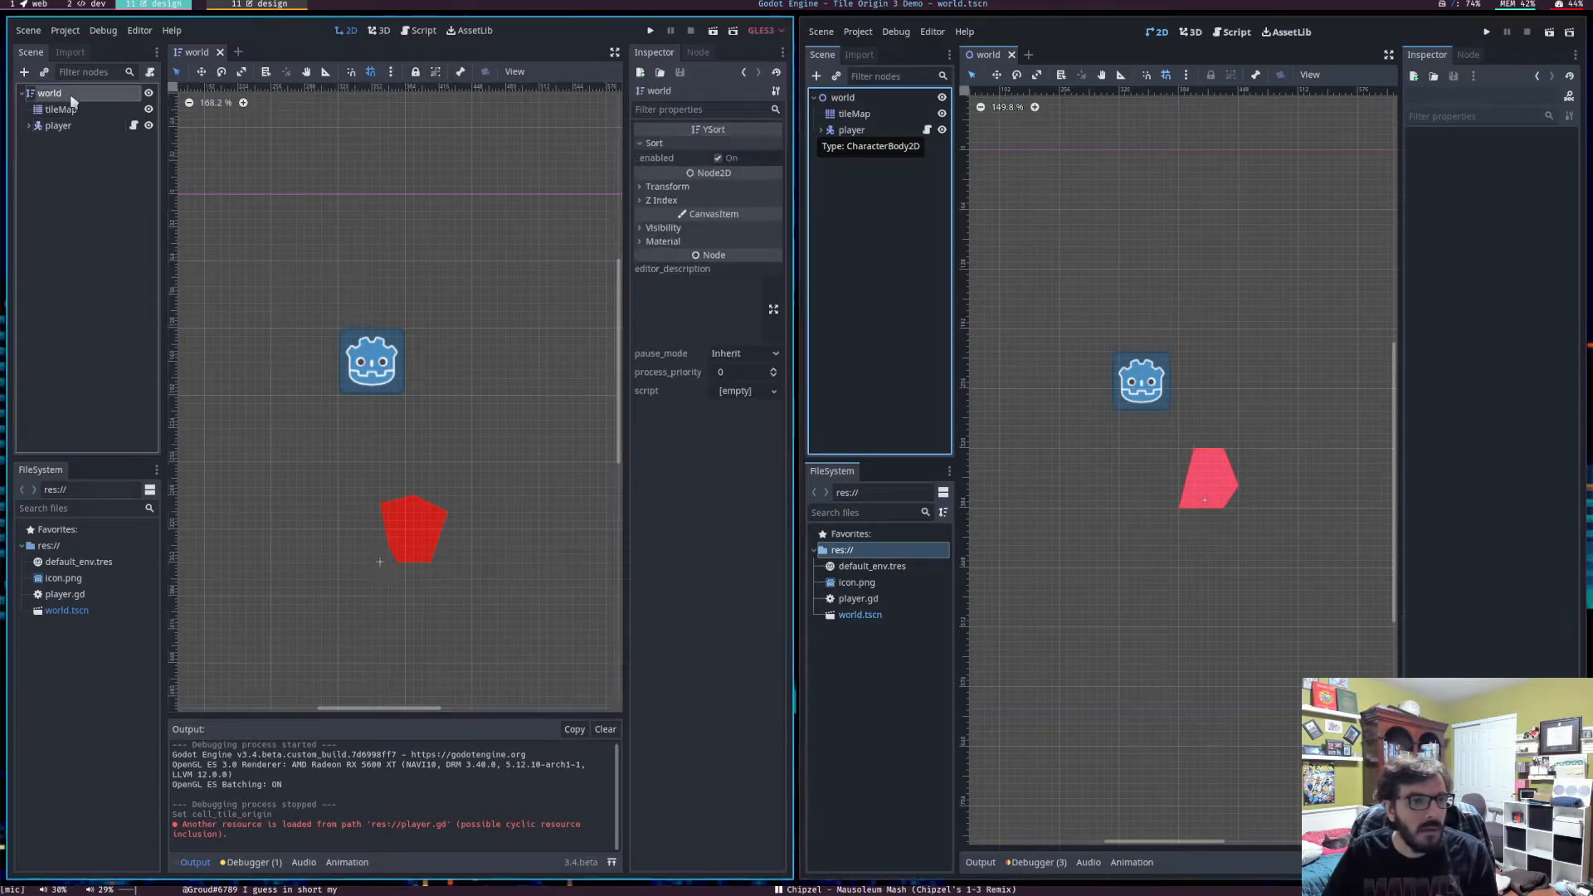
Compare the Y-sort settings of the world and tileMap nodes in the two projects
{"action": "left_click", "coordinate": [49, 93]}
{"action": "left_click", "coordinate": [840, 99]}
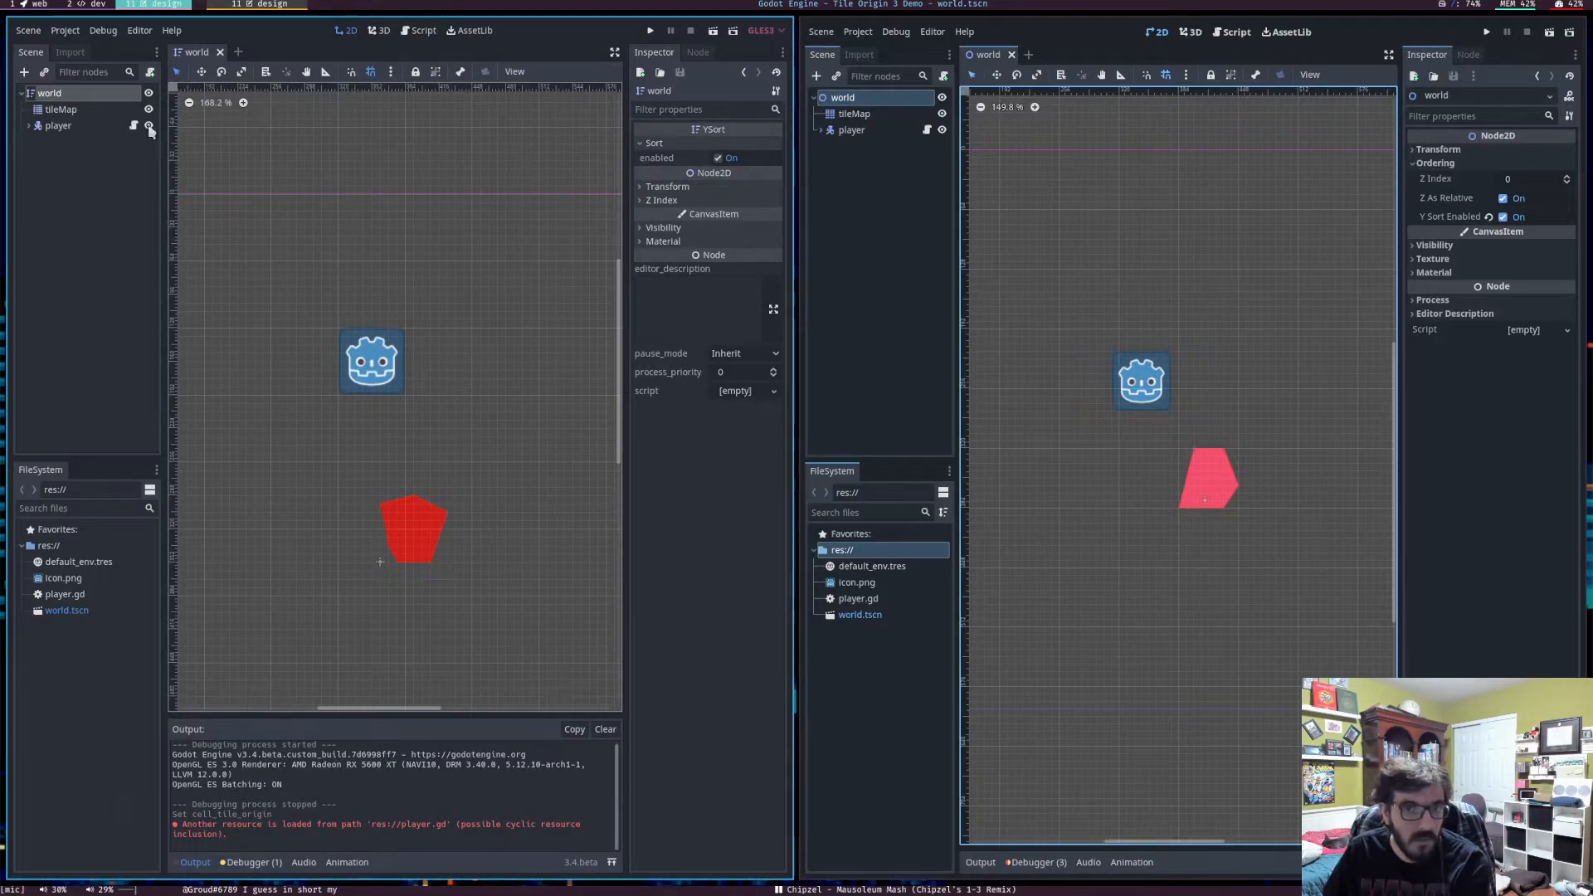
{"action": "left_click", "coordinate": [72, 114]}
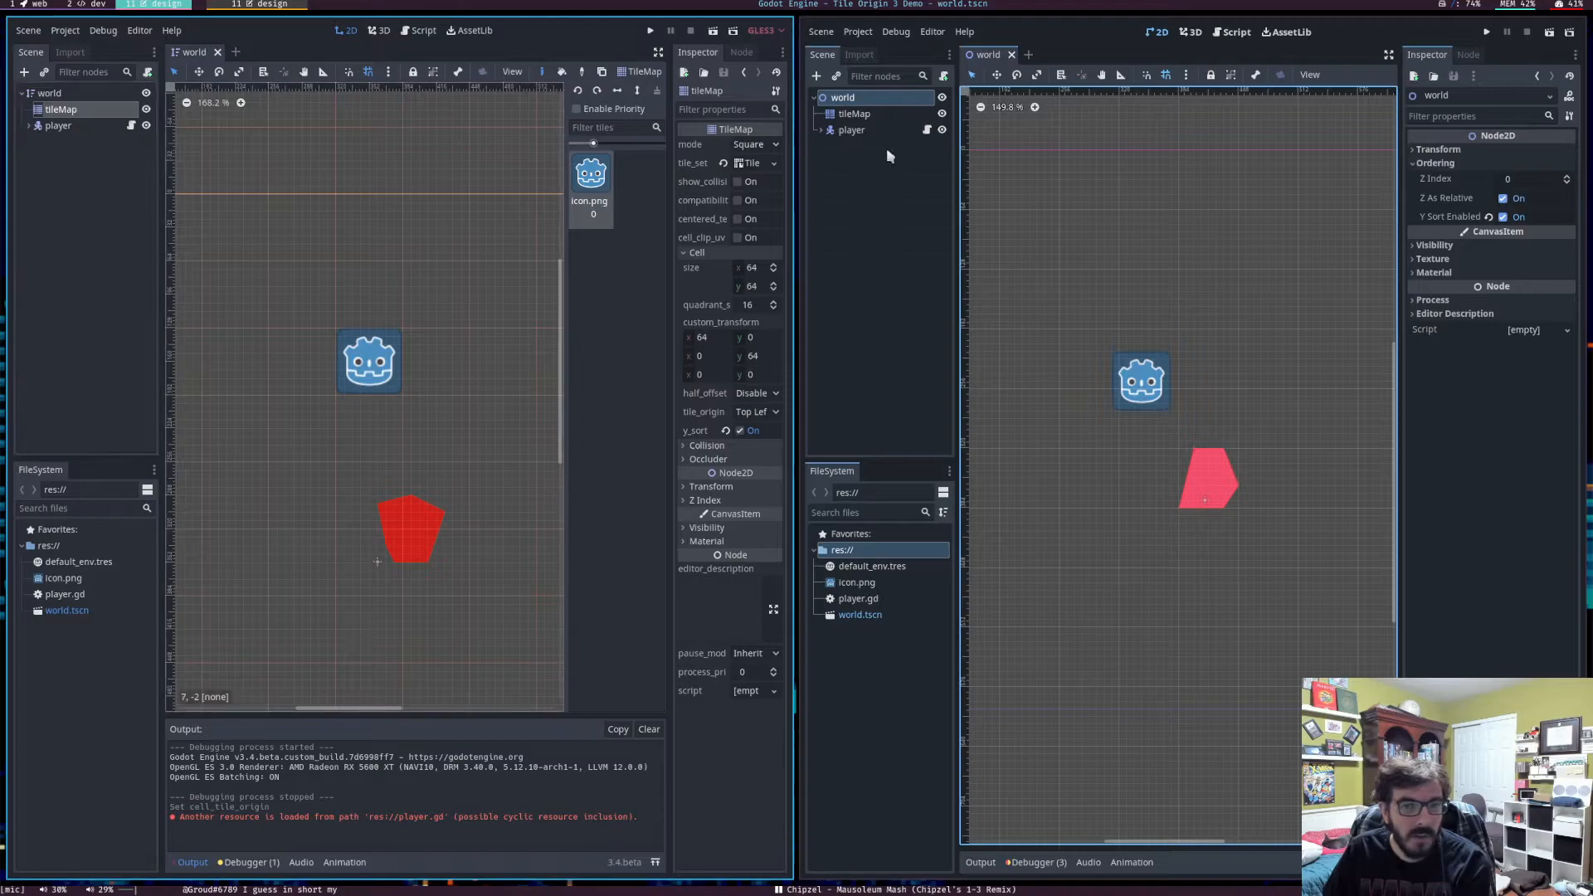
{"action": "left_click", "coordinate": [870, 120]}
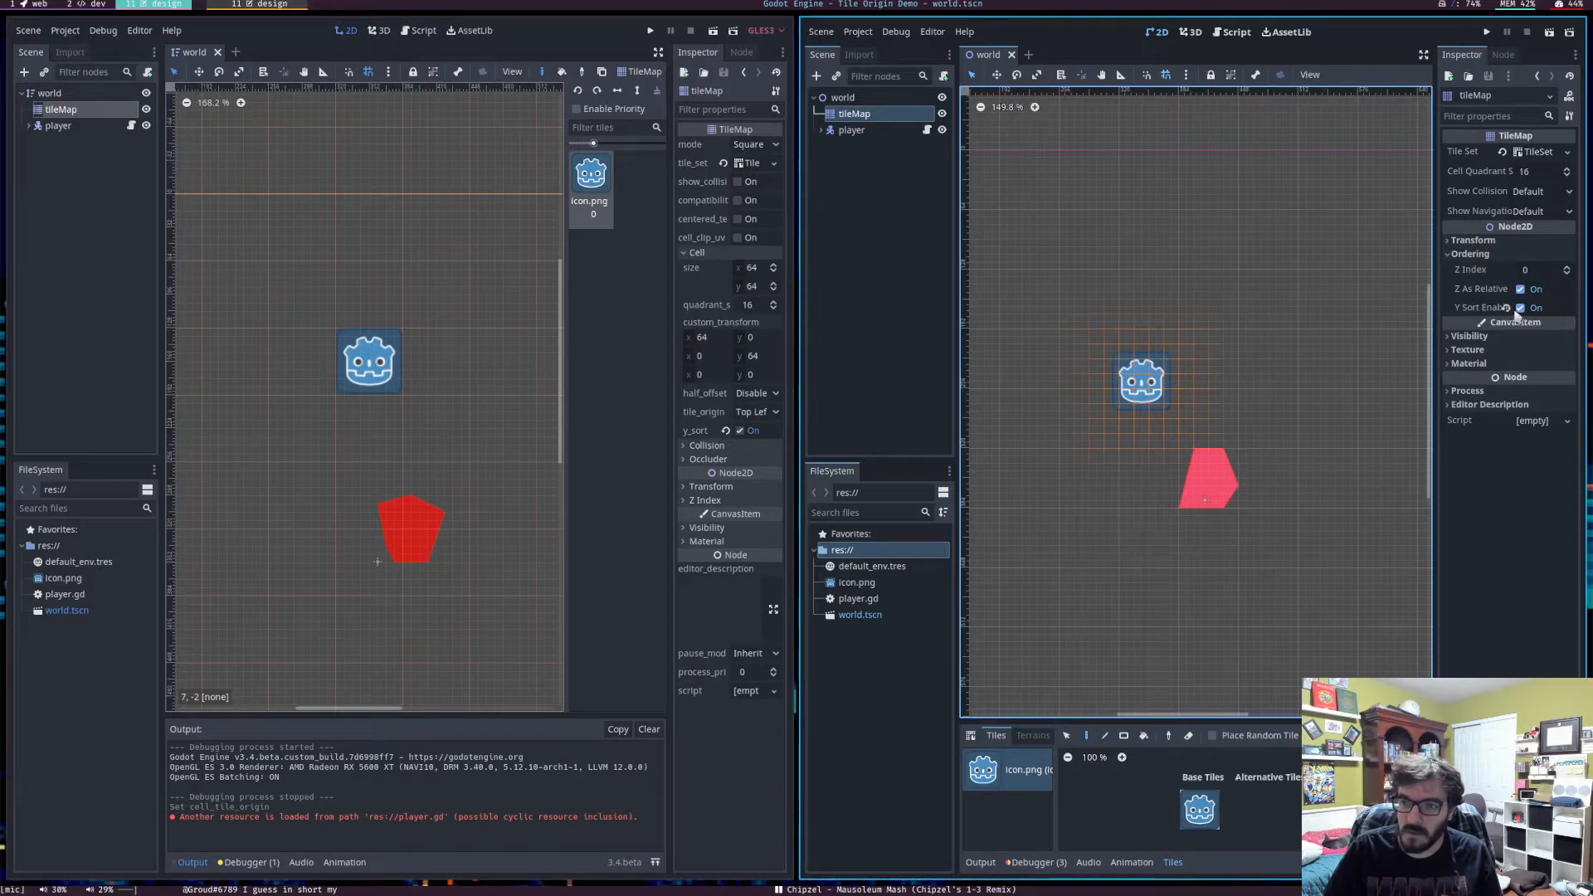
Run the Tile Origin 3 Demo project, move the player around the tile to check its Y-sorting, and close the game
{"action": "left_click", "coordinate": [624, 355]}
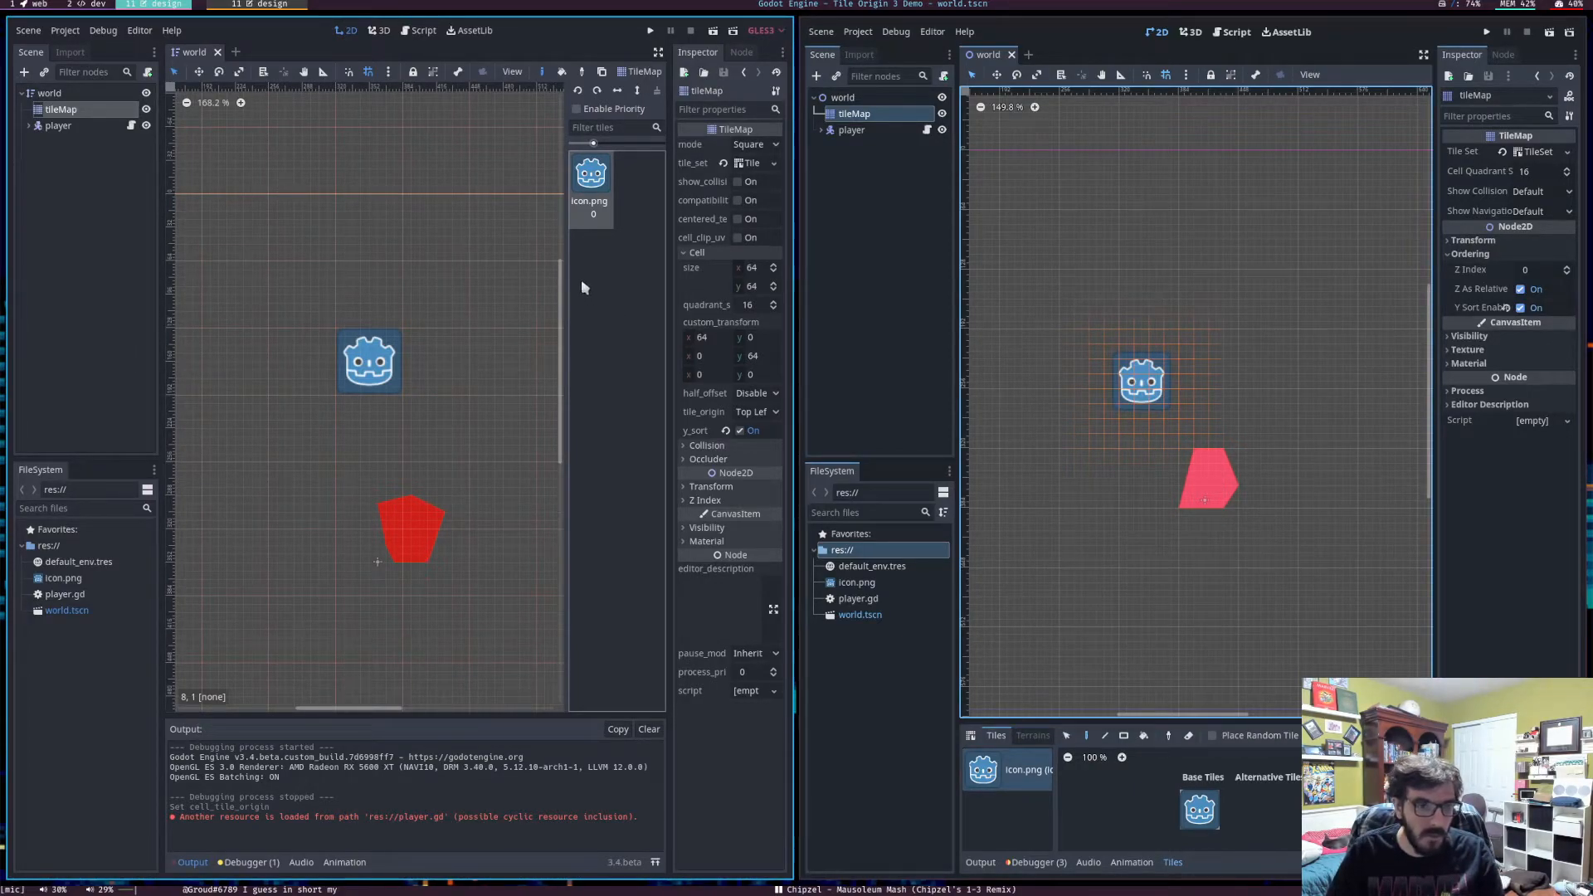
{"action": "key", "text": "F5"}
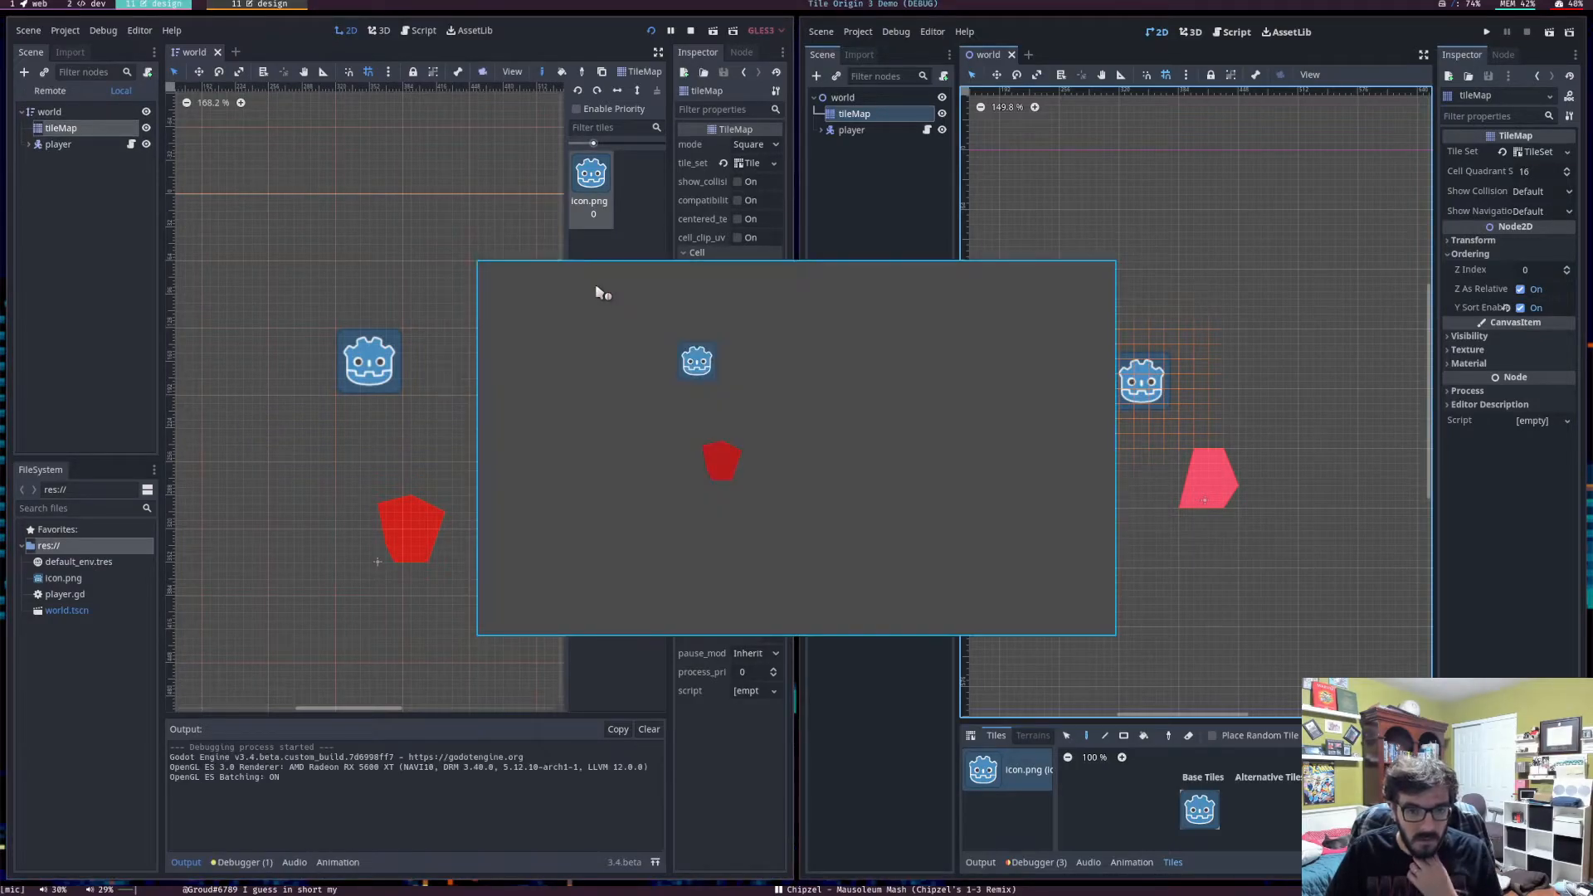
{"action": "key", "text": "Up"}
{"action": "key", "text": "Left"}
{"action": "key", "text": "Right"}
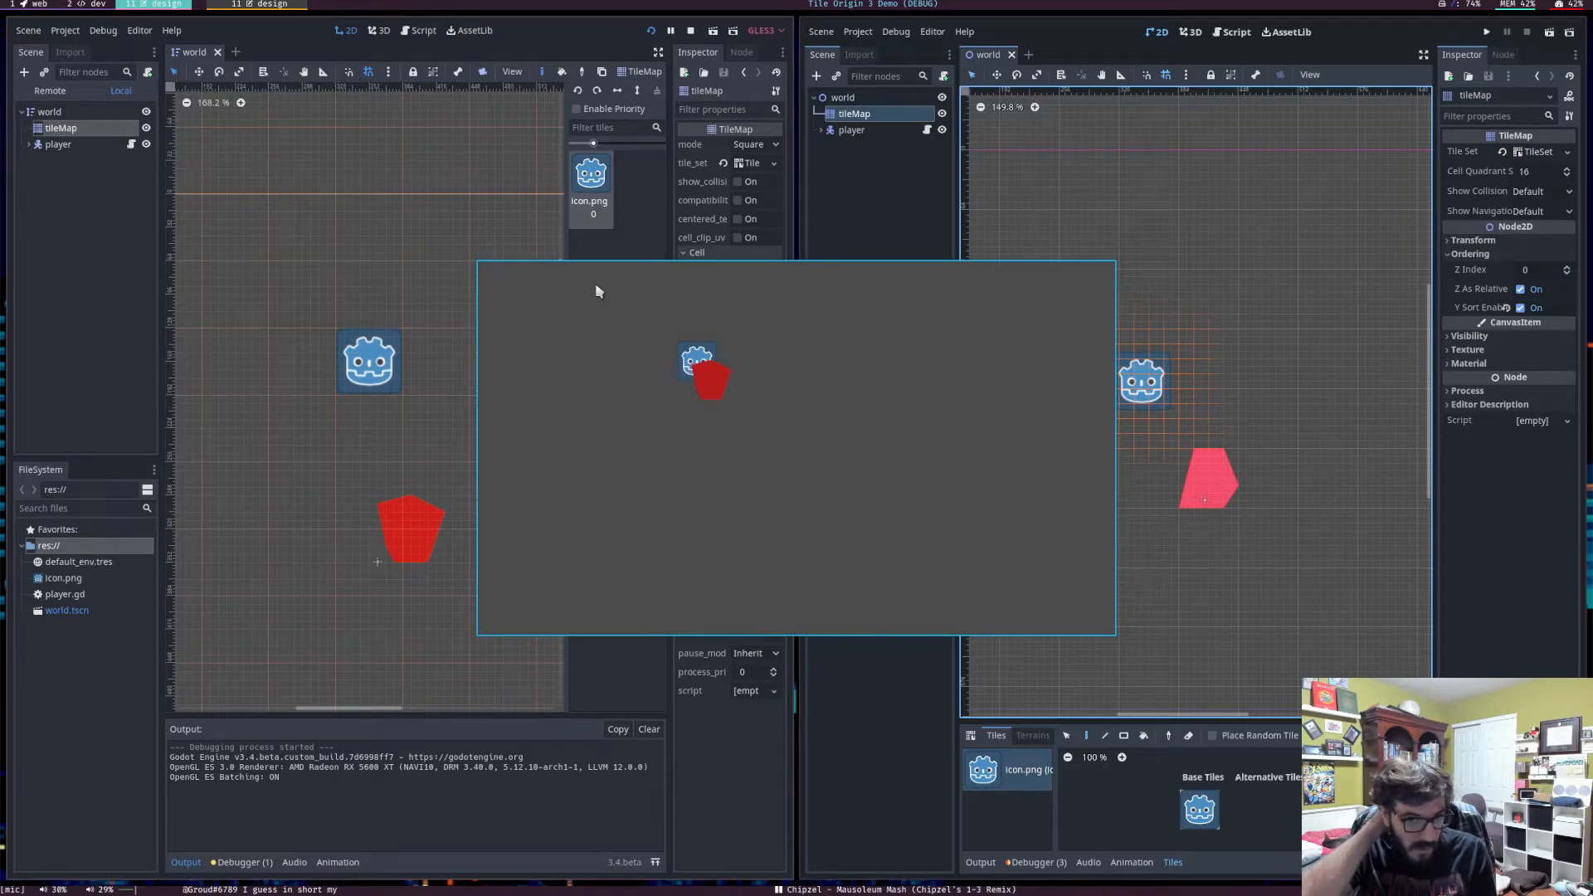
{"action": "key", "text": "Up"}
{"action": "key", "text": "Left"}
{"action": "key", "text": "Down"}
{"action": "key", "text": "Up"}
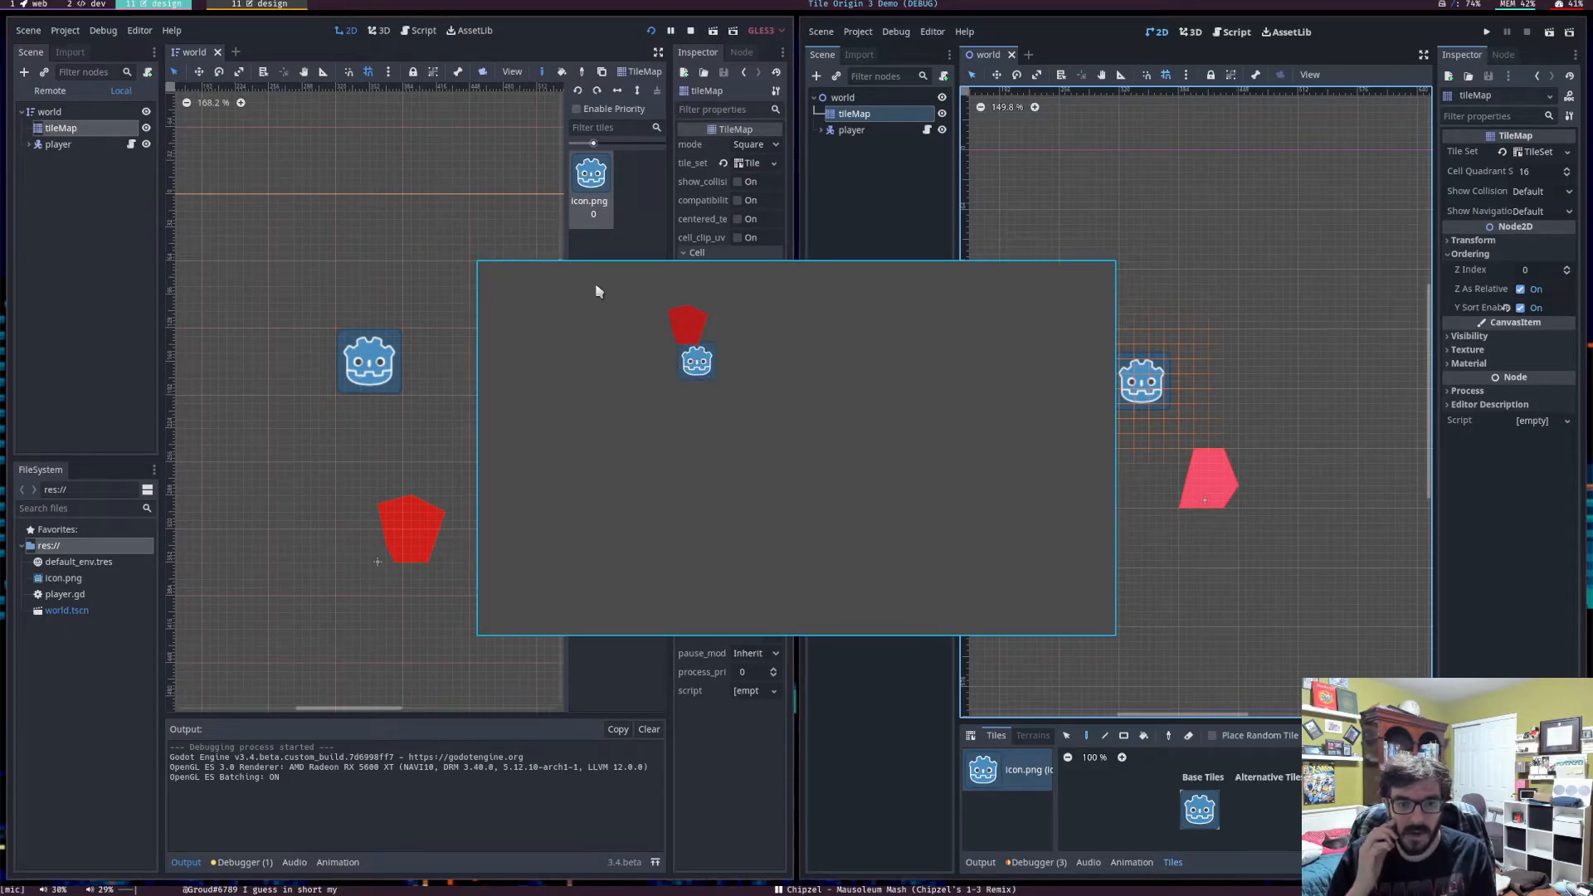
{"action": "key", "text": "Down"}
{"action": "key", "text": "Up"}
{"action": "key", "text": "Down"}
{"action": "key", "text": "Up"}
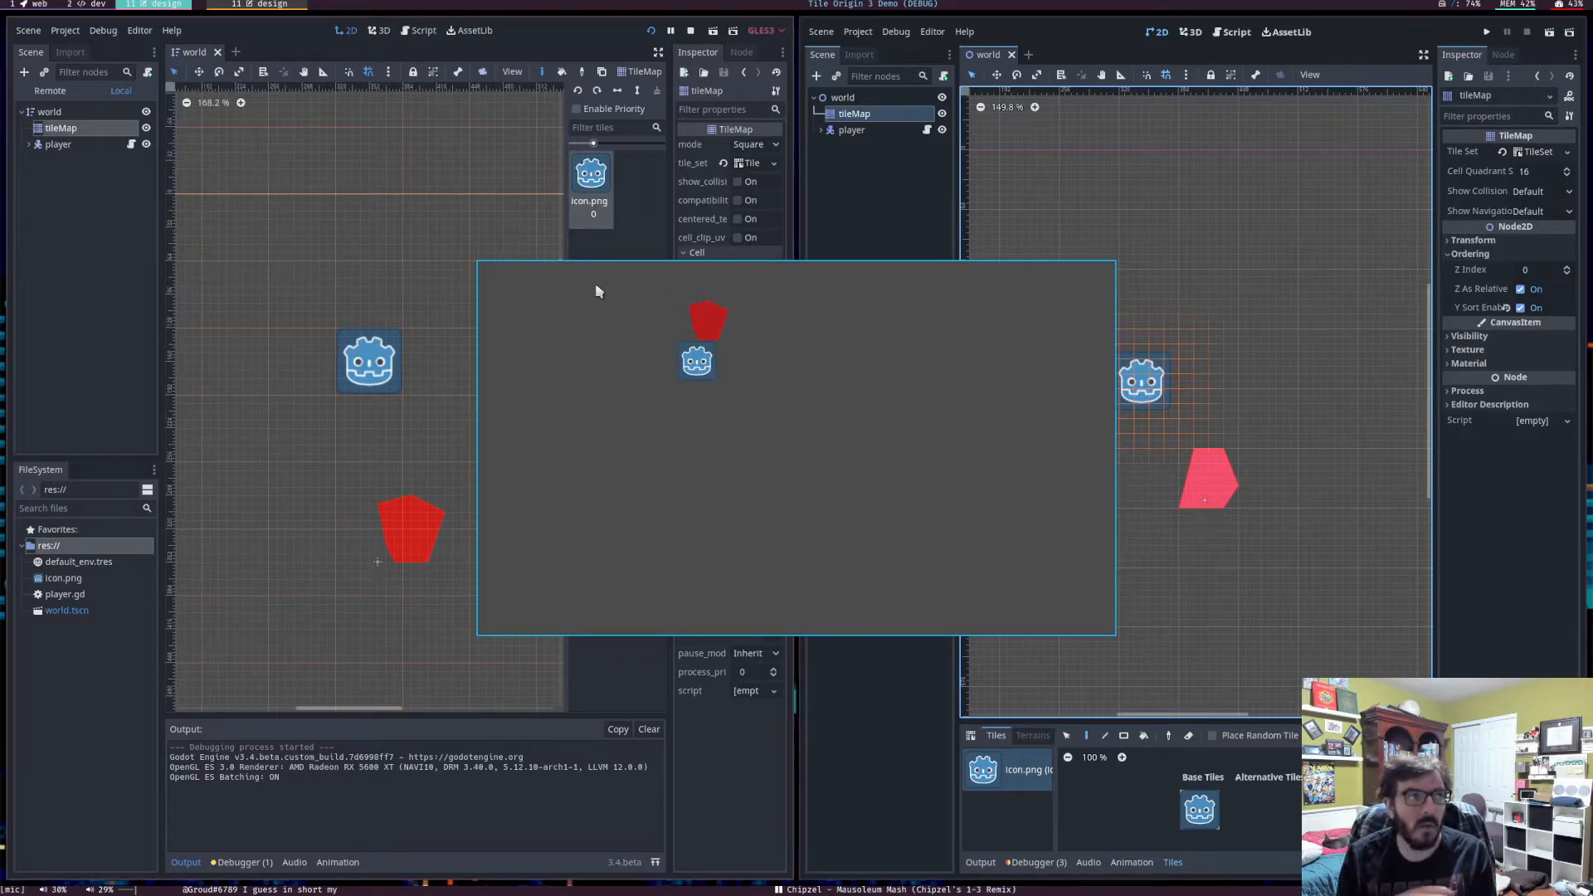
{"action": "key", "text": "Down"}
{"action": "key", "text": "Left"}
{"action": "key", "text": "Up"}
{"action": "key", "text": "Right"}
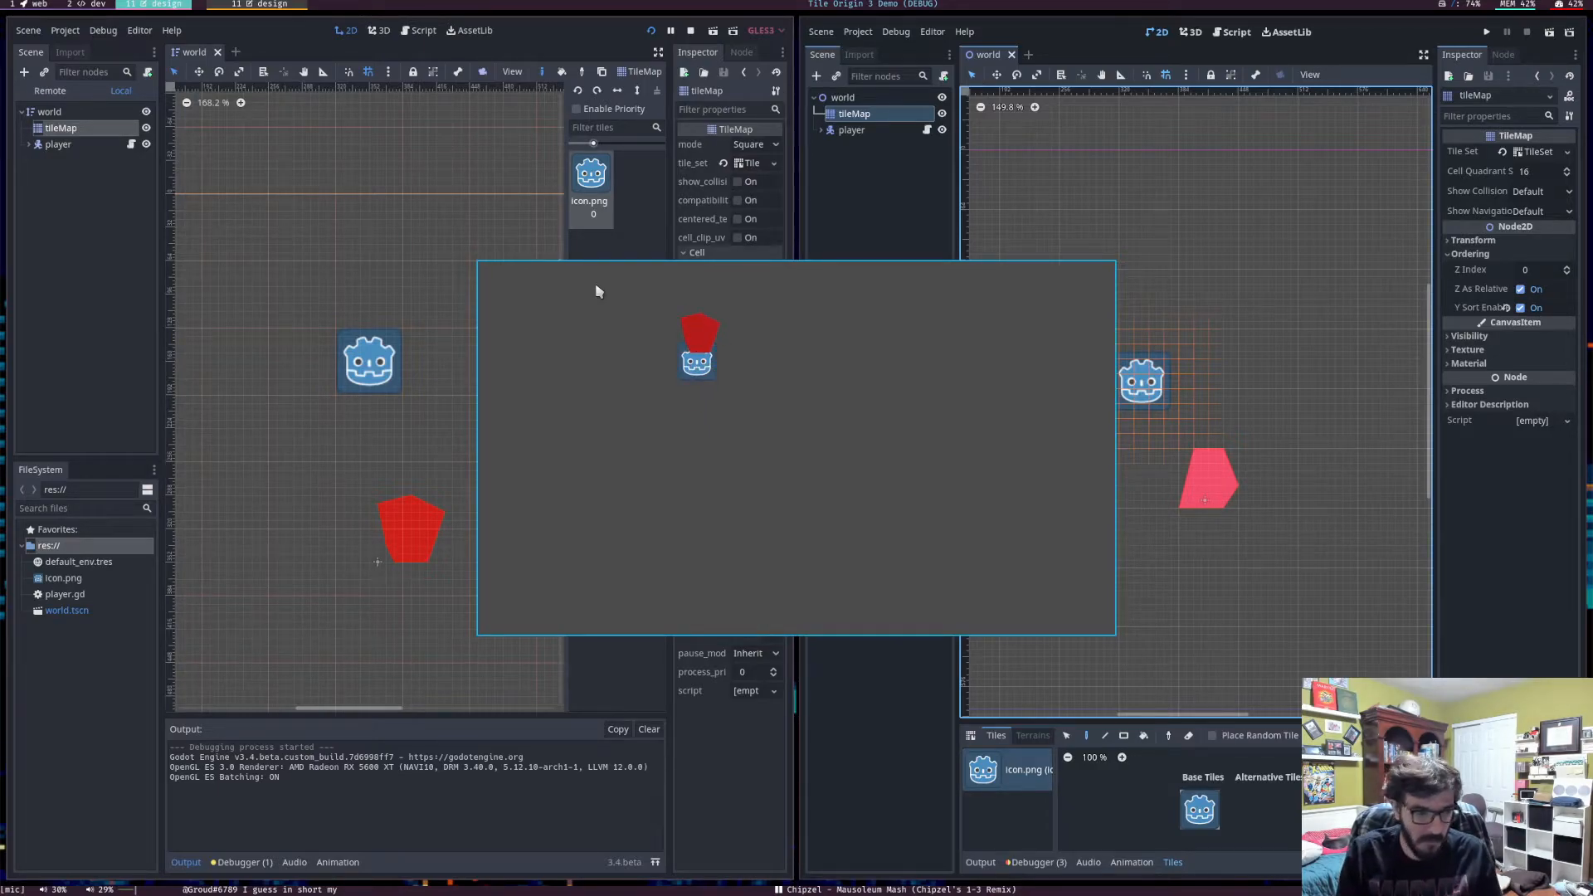
{"action": "key", "text": "super+shift+q"}
Run the Tile Origin Demo project, move the player around the tile to check its Y-sorting, and close the game
{"action": "key", "text": "super+Right"}
{"action": "key", "text": "F5"}
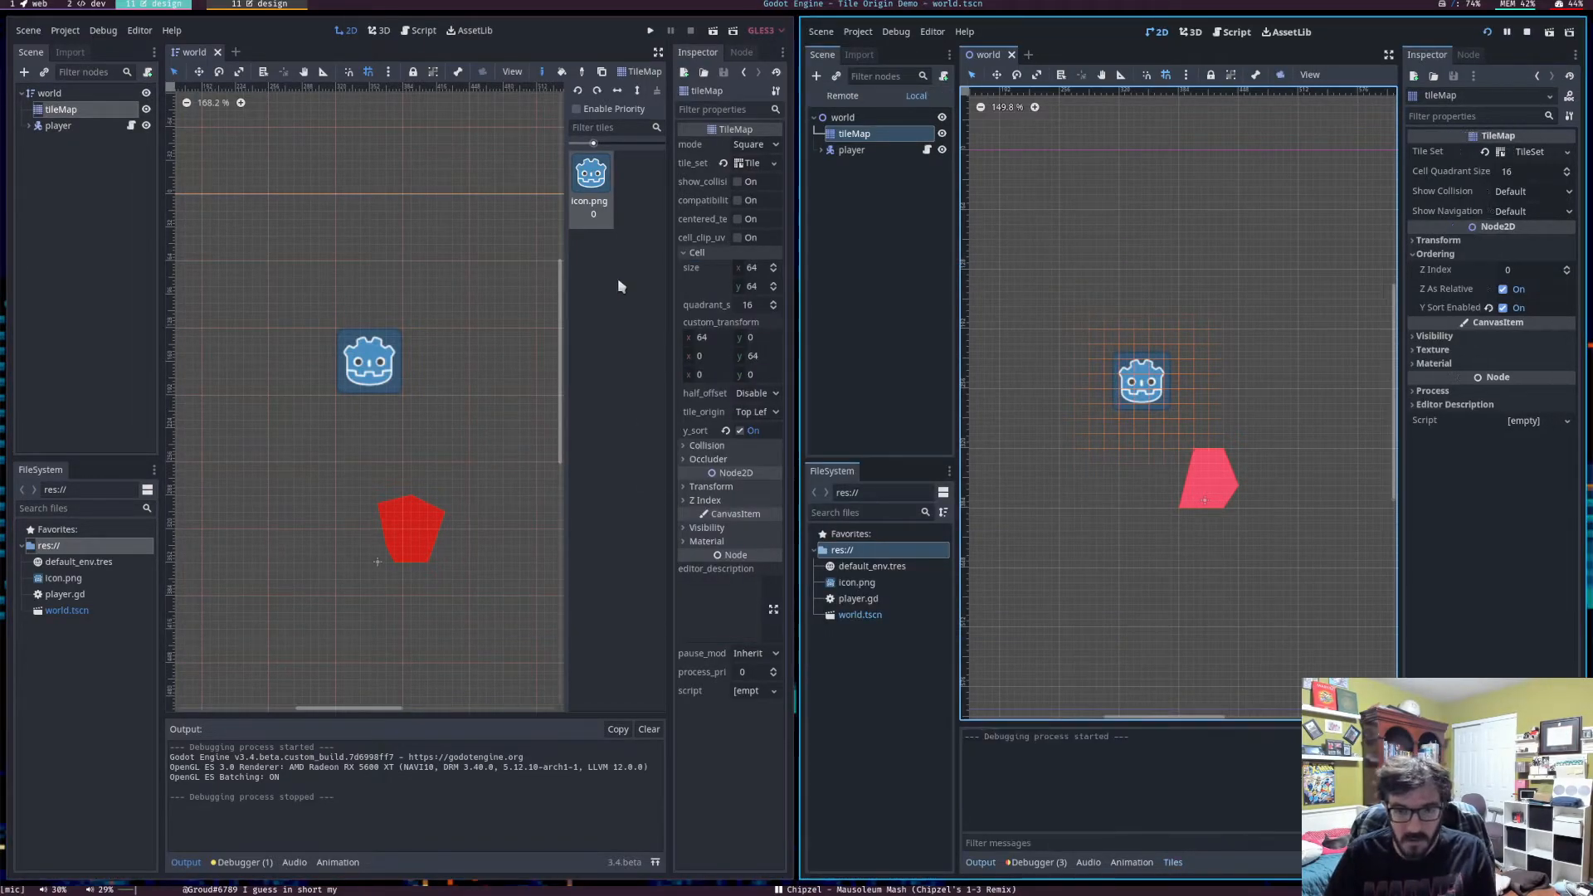
{"action": "key", "text": "Left"}
{"action": "key", "text": "Right"}
{"action": "key", "text": "Up"}
{"action": "key", "text": "Down"}
{"action": "key", "text": "Left"}
{"action": "key", "text": "Up"}
{"action": "key", "text": "Down"}
{"action": "key", "text": "Right"}
{"action": "key", "text": "Left"}
{"action": "key", "text": "Up"}
{"action": "key", "text": "Up"}
{"action": "key", "text": "super+q"}
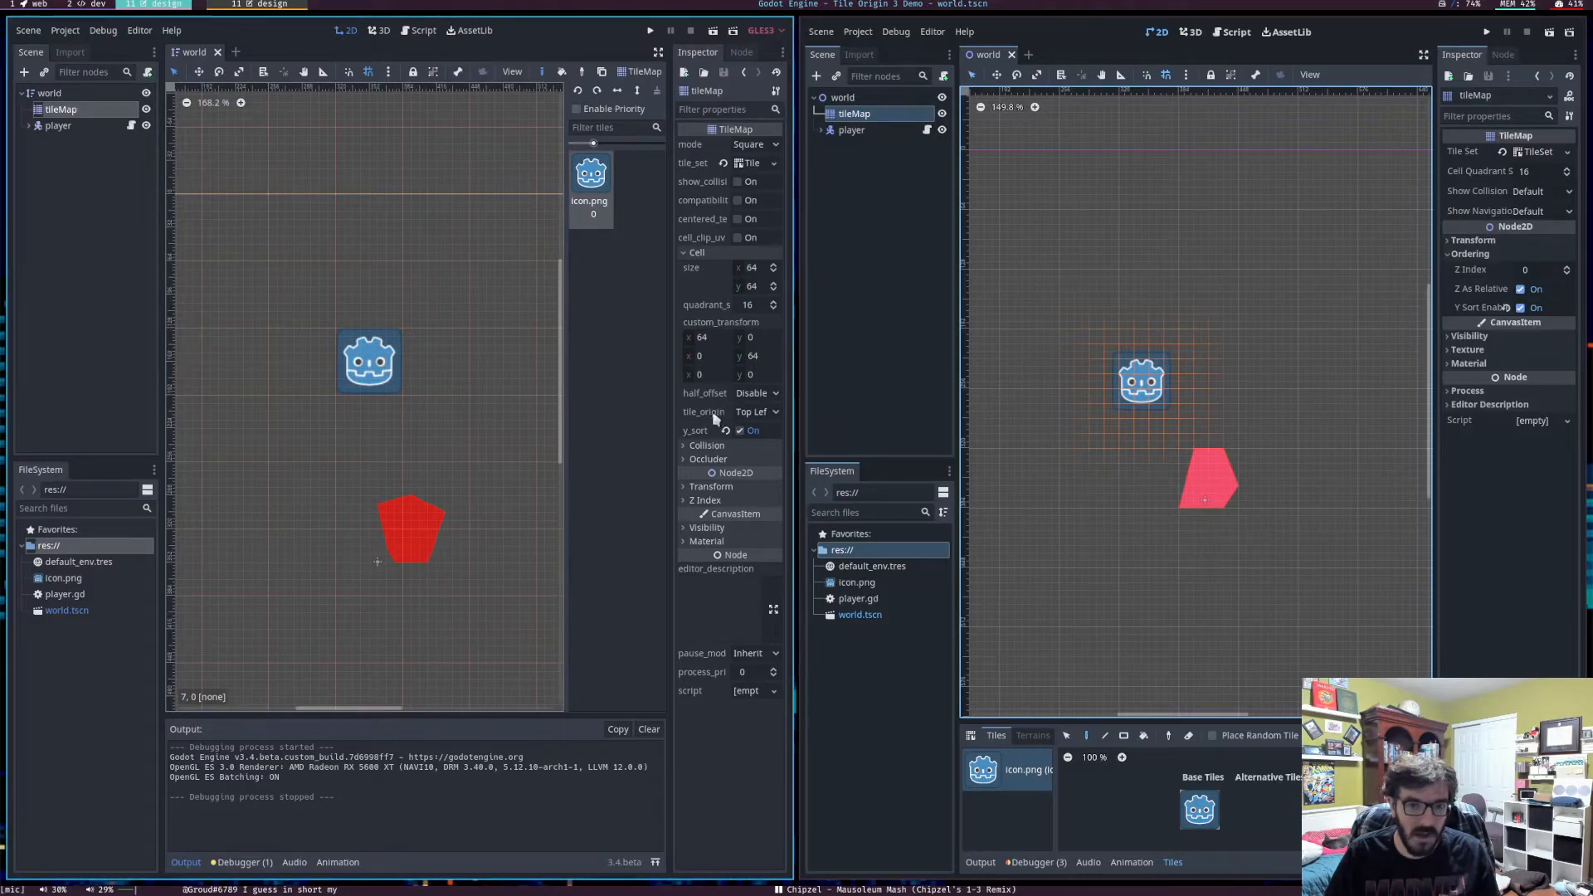
Set the Godot 3 tileMap's tile origin to Center and run the project
{"action": "left_click", "coordinate": [760, 414]}
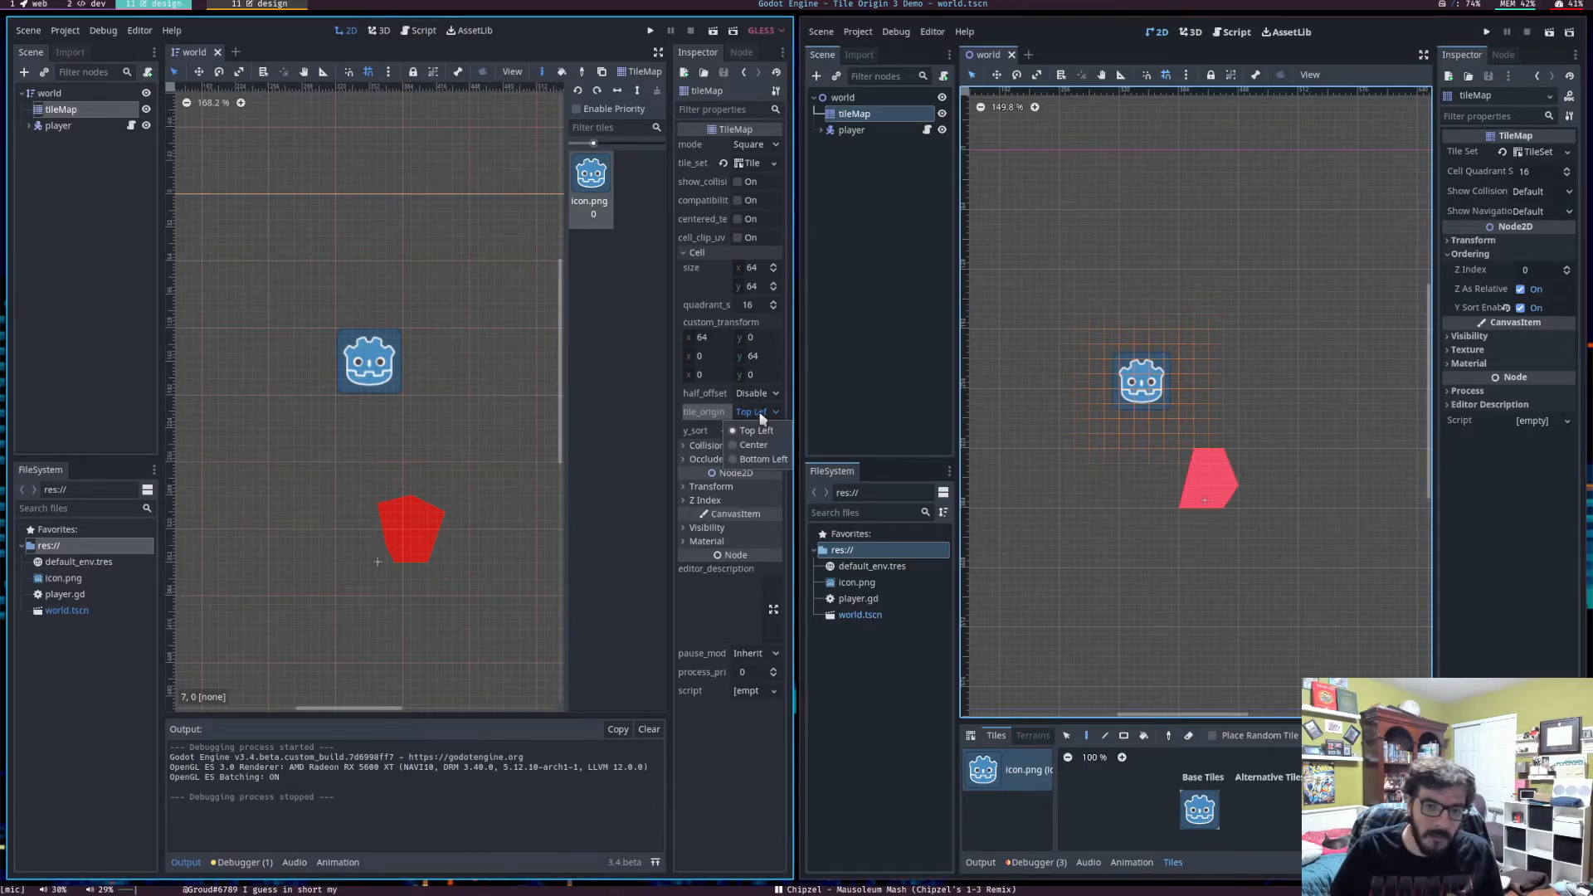
{"action": "left_click", "coordinate": [762, 447]}
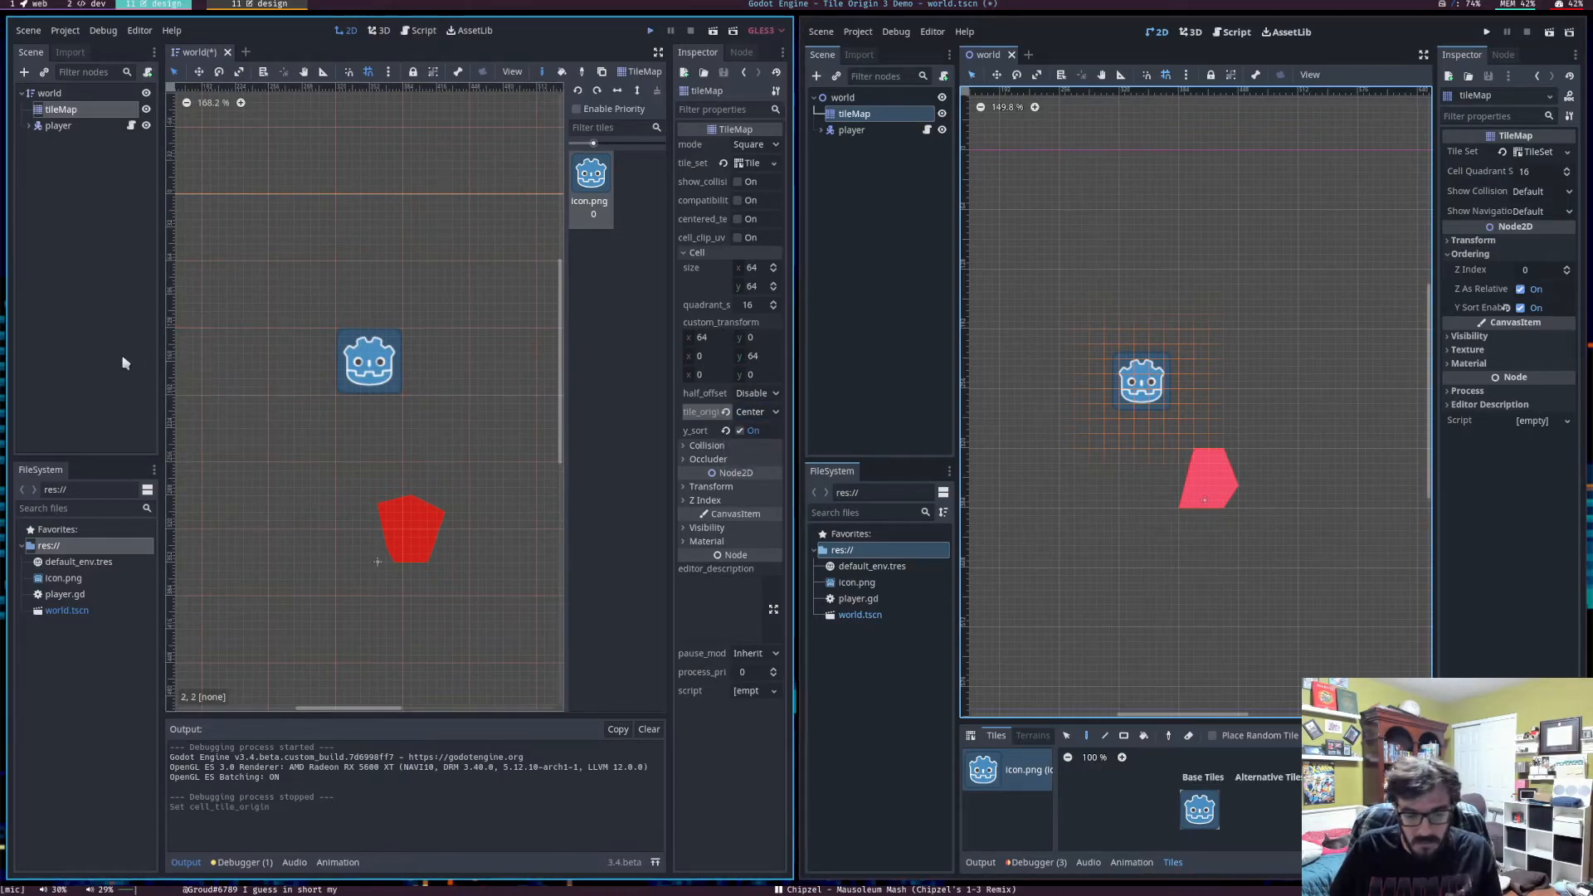
{"action": "key", "text": "F5"}
Move the player over the tile in the running game to test sorting with the centred origin, and stop the game
{"action": "key", "text": "Up"}
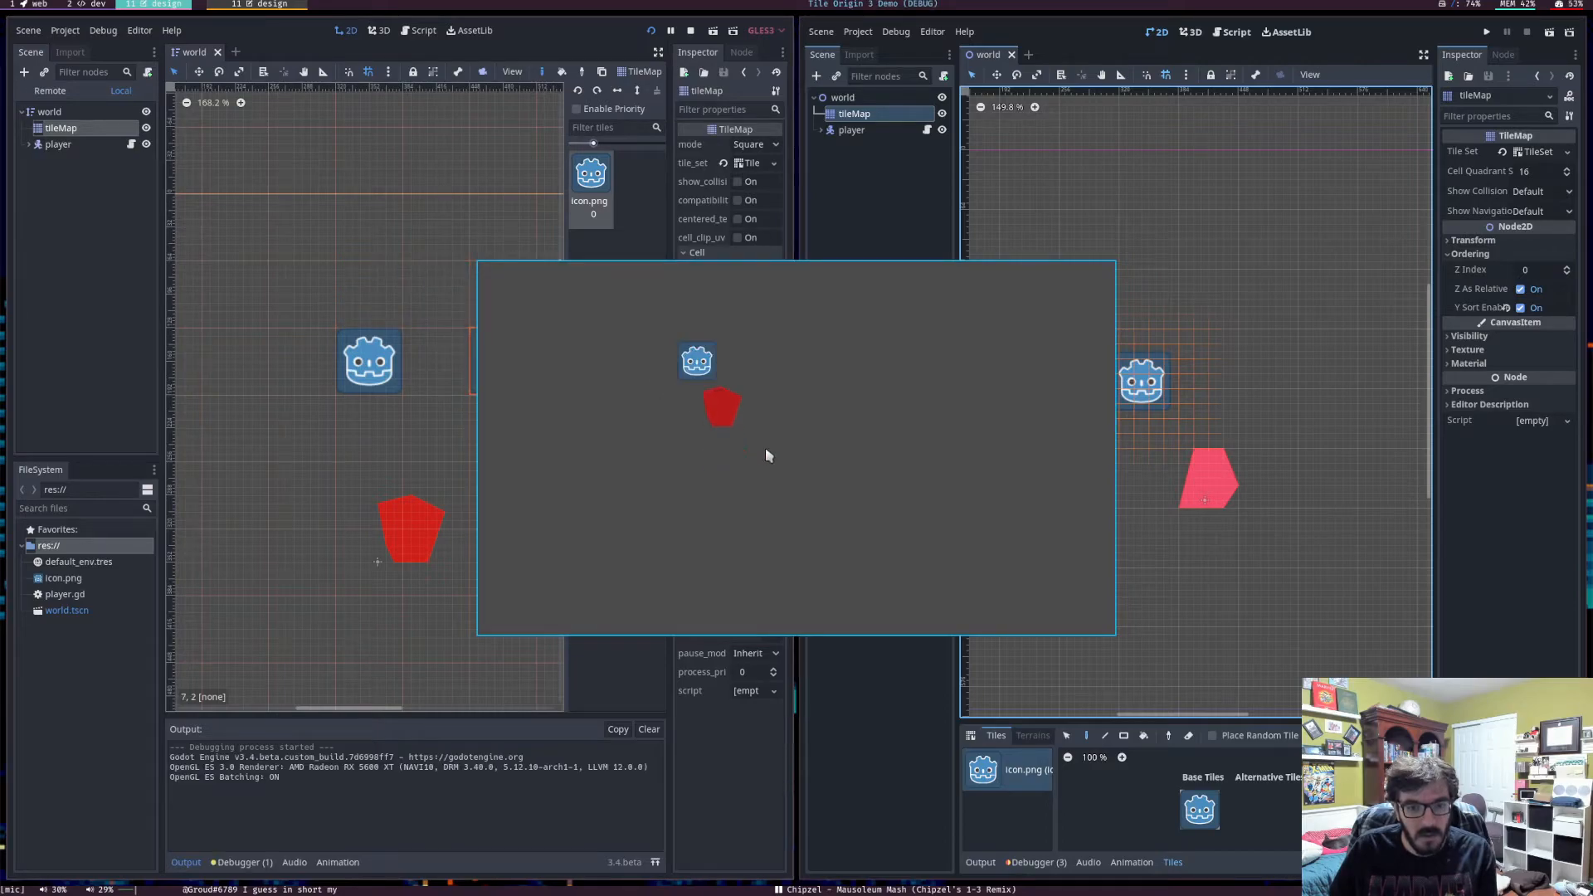
{"action": "key", "text": "Down"}
{"action": "key", "text": "Up"}
{"action": "key", "text": "Left"}
{"action": "key", "text": "Right"}
{"action": "key", "text": "Right"}
{"action": "key", "text": "Left"}
{"action": "key", "text": "Down"}
{"action": "key", "text": "Up"}
{"action": "key", "text": "Down"}
{"action": "key", "text": "Right"}
{"action": "key", "text": "Up"}
{"action": "key", "text": "Down"}
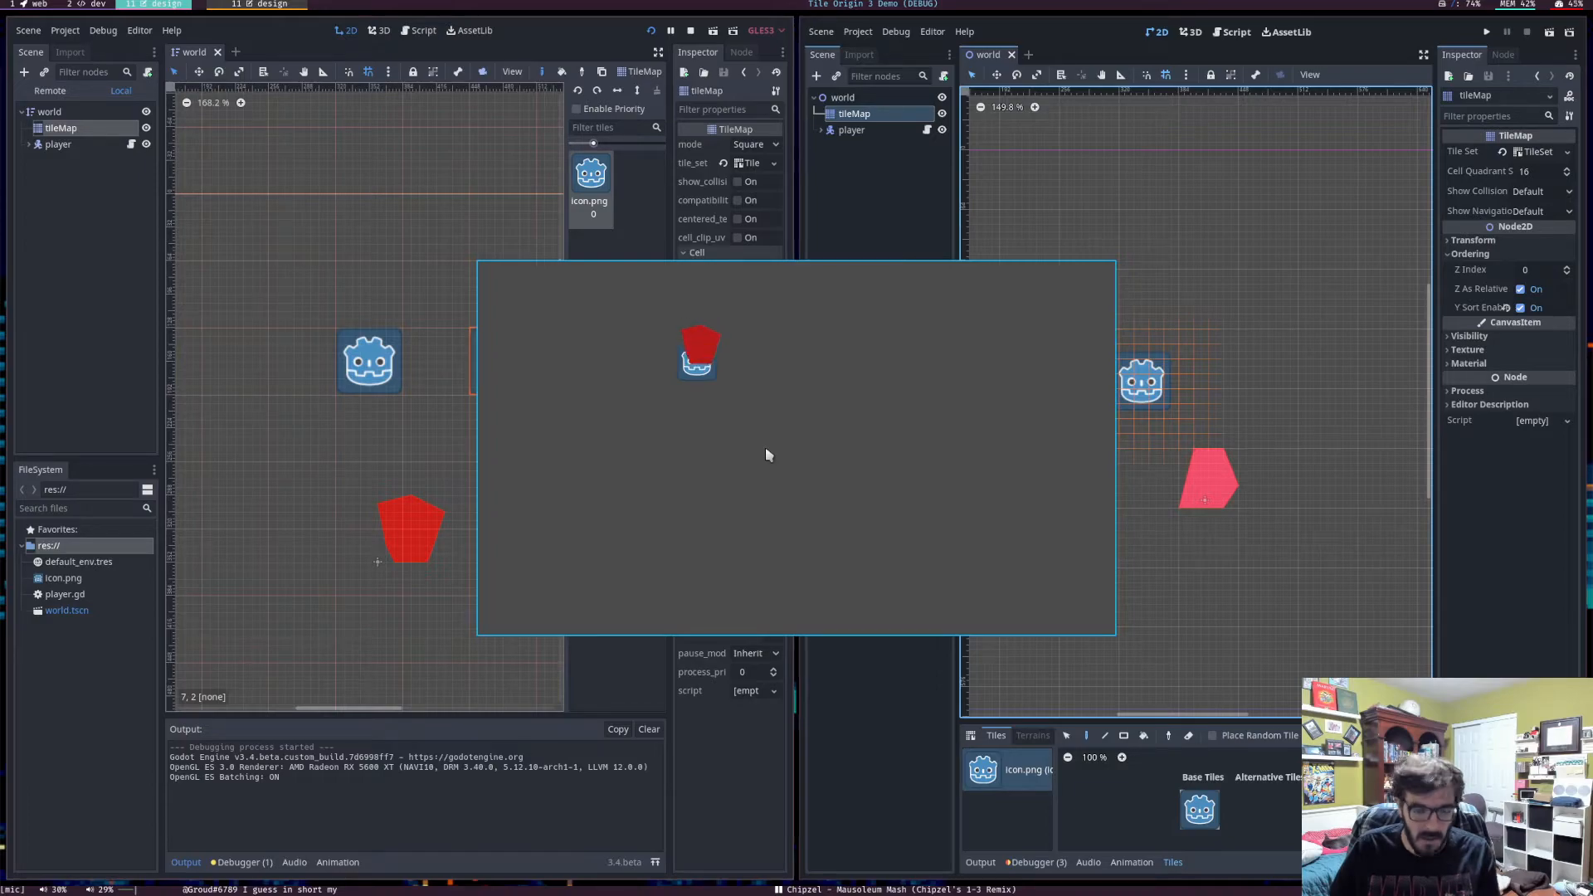
{"action": "key", "text": "F8"}
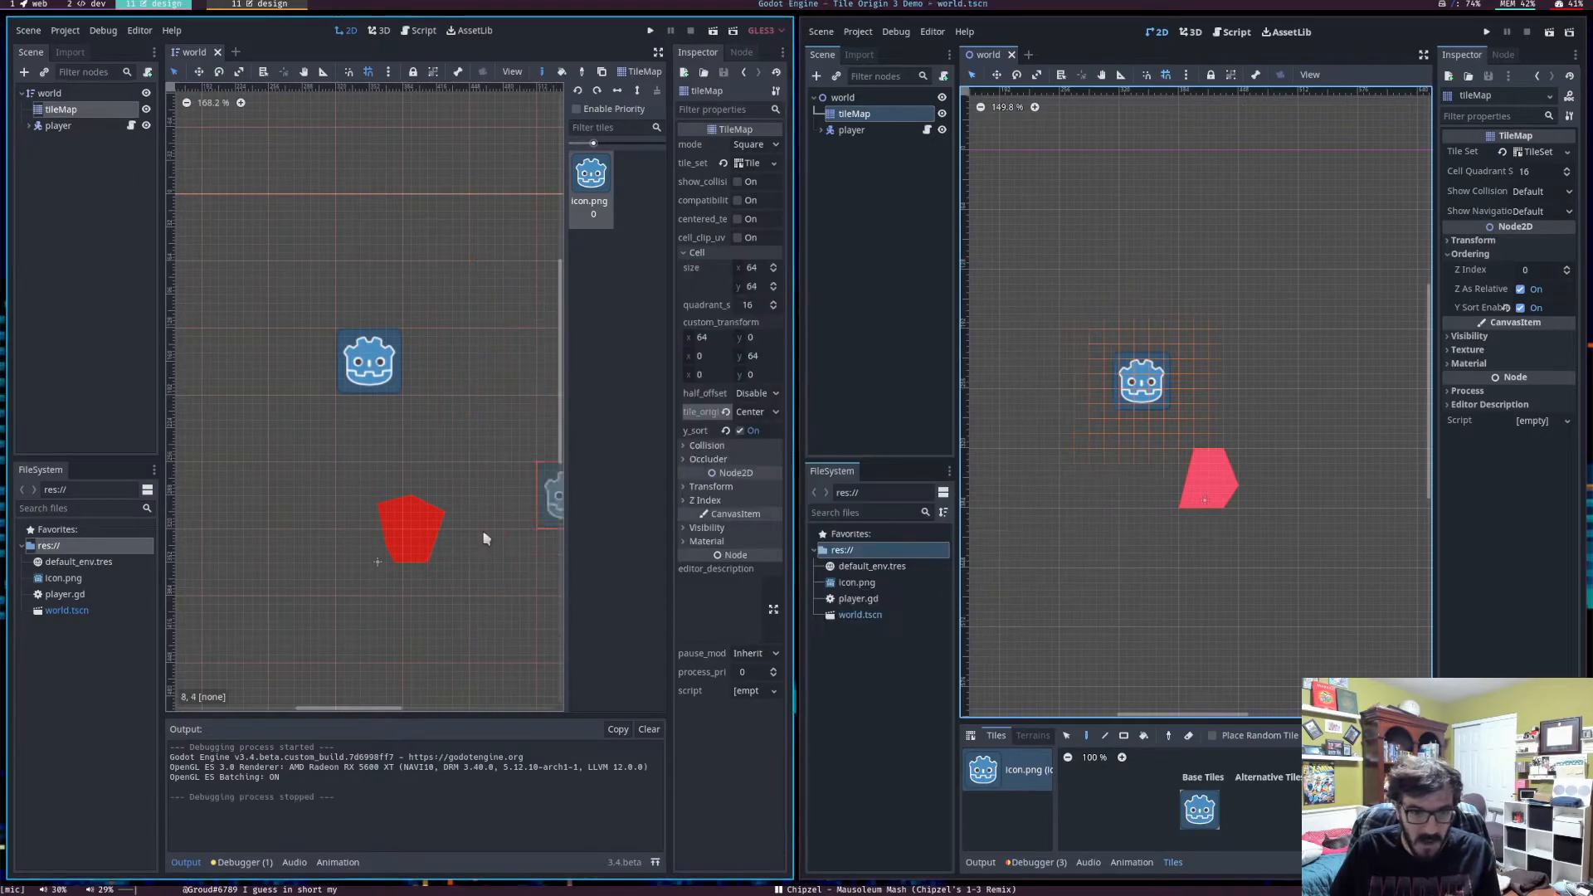
Select the Godot 3 player node and examine its origin point and the tile up close
{"action": "left_click", "coordinate": [77, 125]}
{"action": "scroll", "coordinate": [399, 531], "scroll_direction": "up", "scroll_amount": 3}
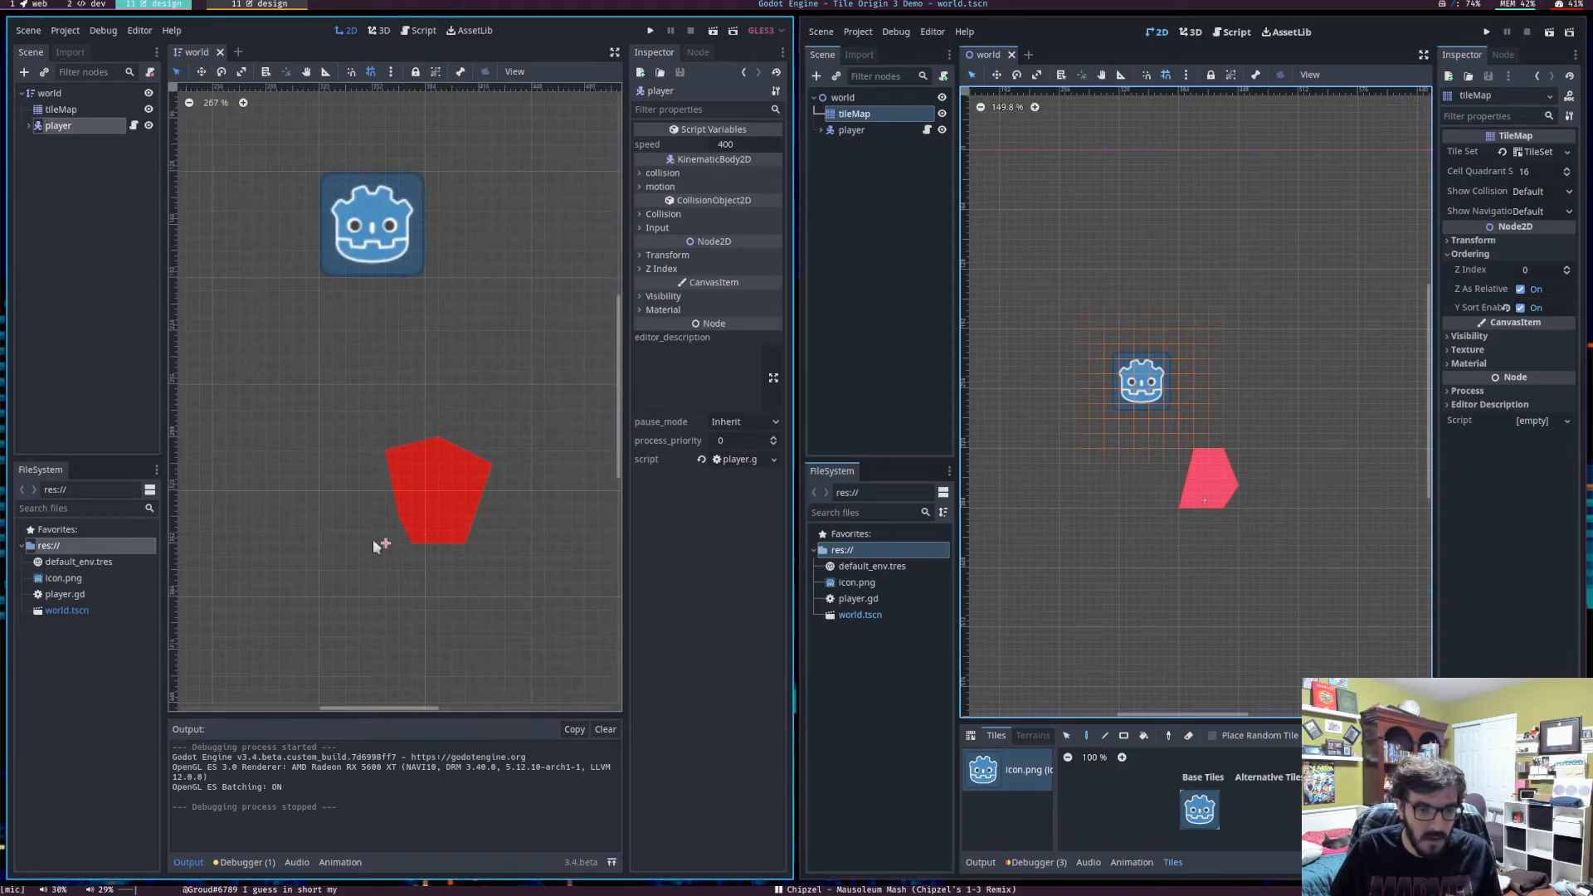
{"action": "middle_click_drag", "start_coordinate": [385, 539], "coordinate": [371, 585]}
{"action": "middle_click_drag", "start_coordinate": [363, 261], "coordinate": [365, 328]}
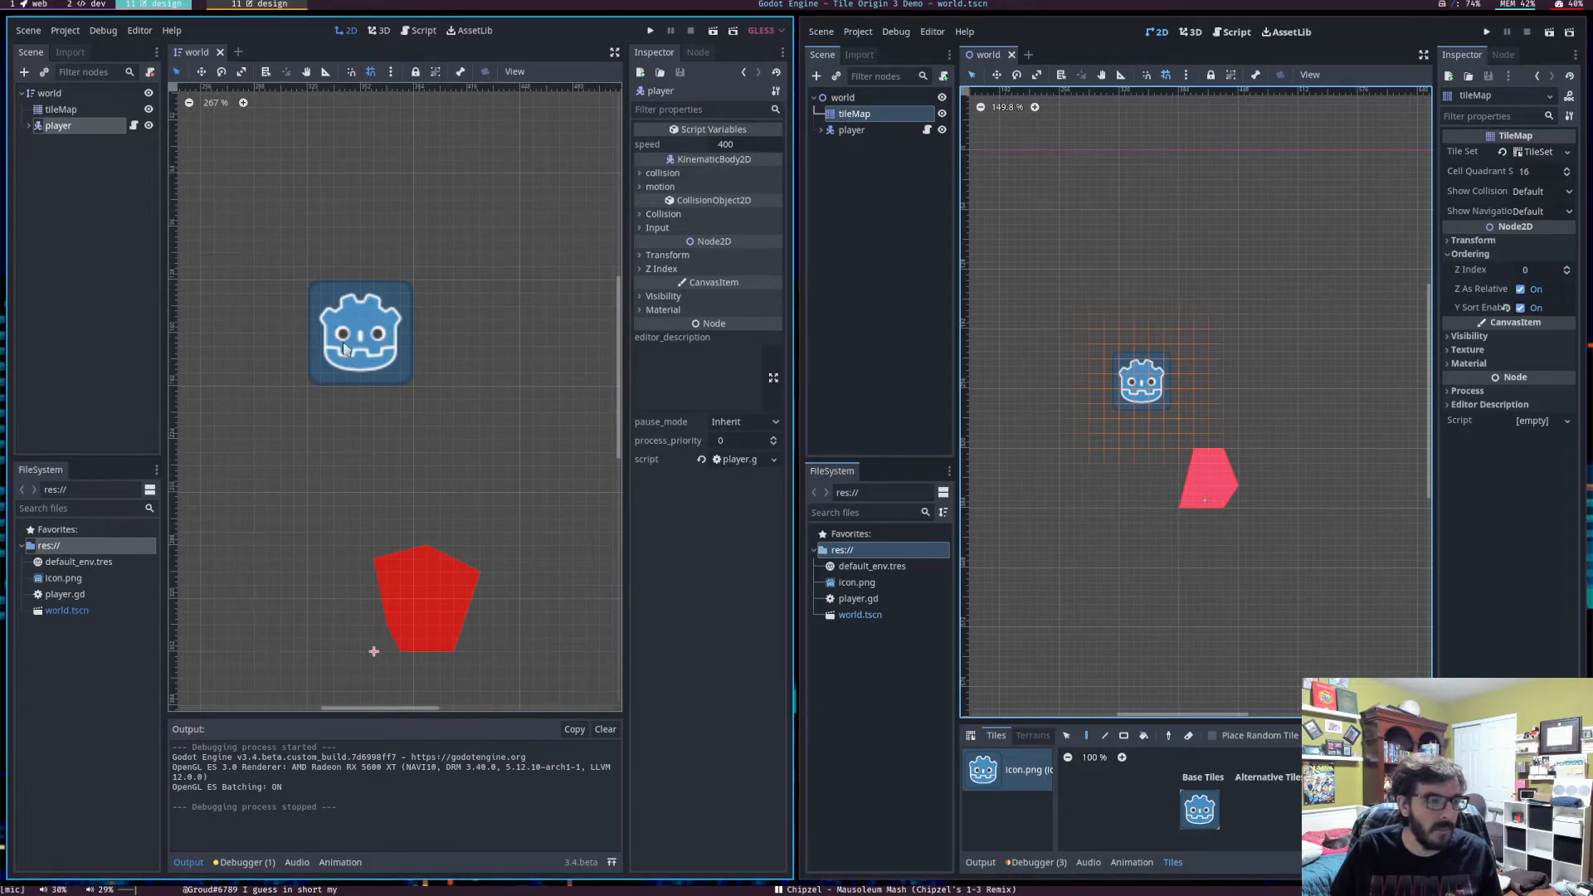
{"action": "middle_click_drag", "start_coordinate": [331, 344], "coordinate": [334, 361]}
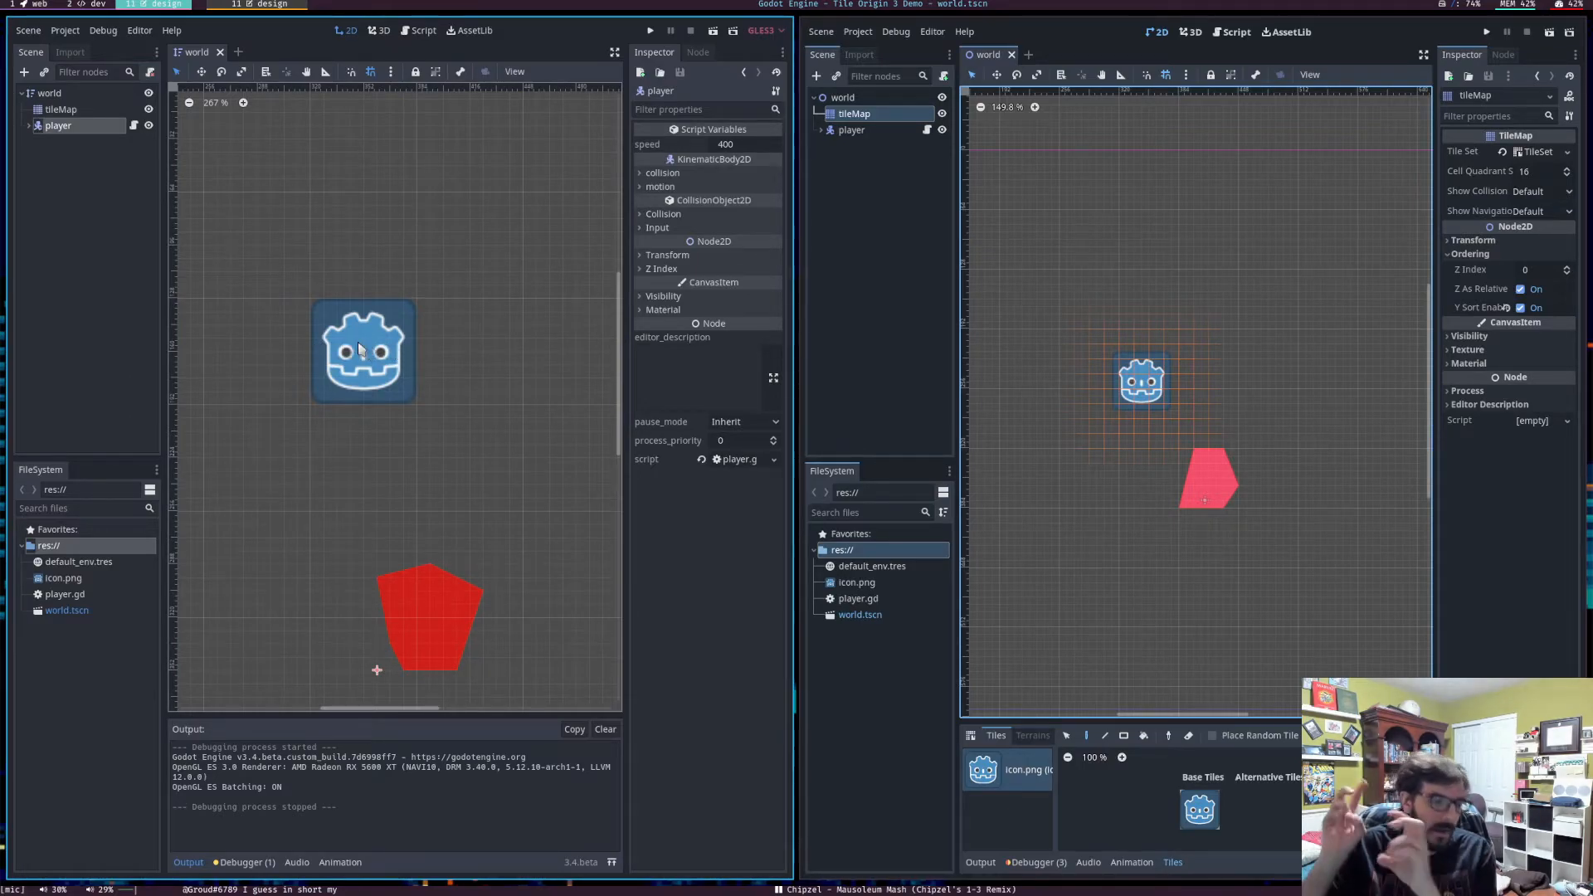
Set the Godot 3 tileMap's tile origin to Bottom Left and run the project
{"action": "left_click", "coordinate": [67, 109]}
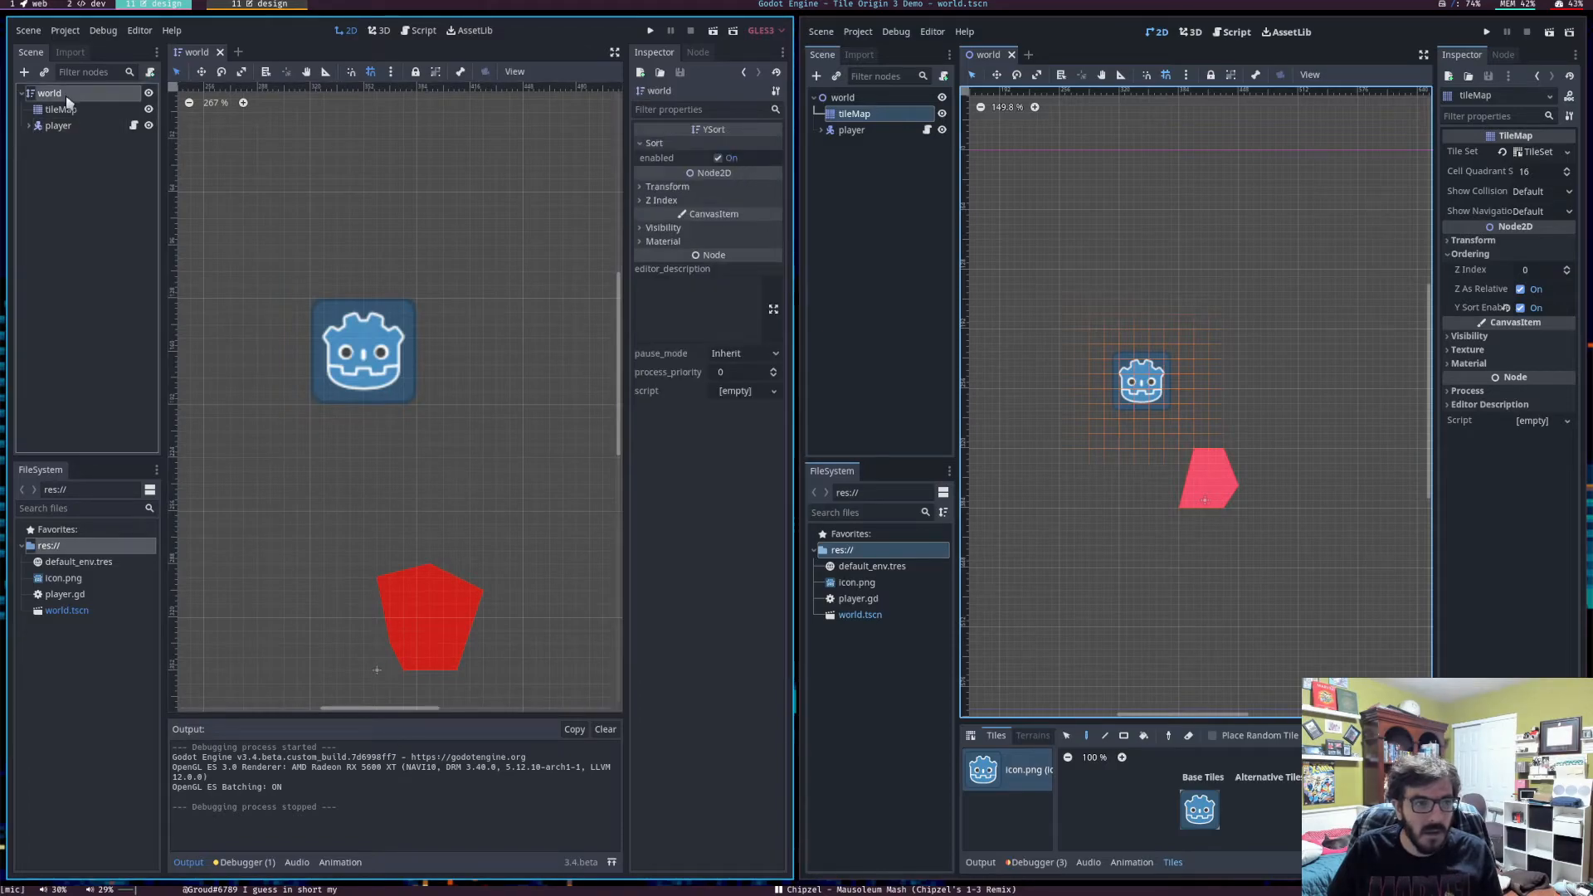
{"action": "left_click", "coordinate": [763, 413]}
{"action": "left_click", "coordinate": [760, 452]}
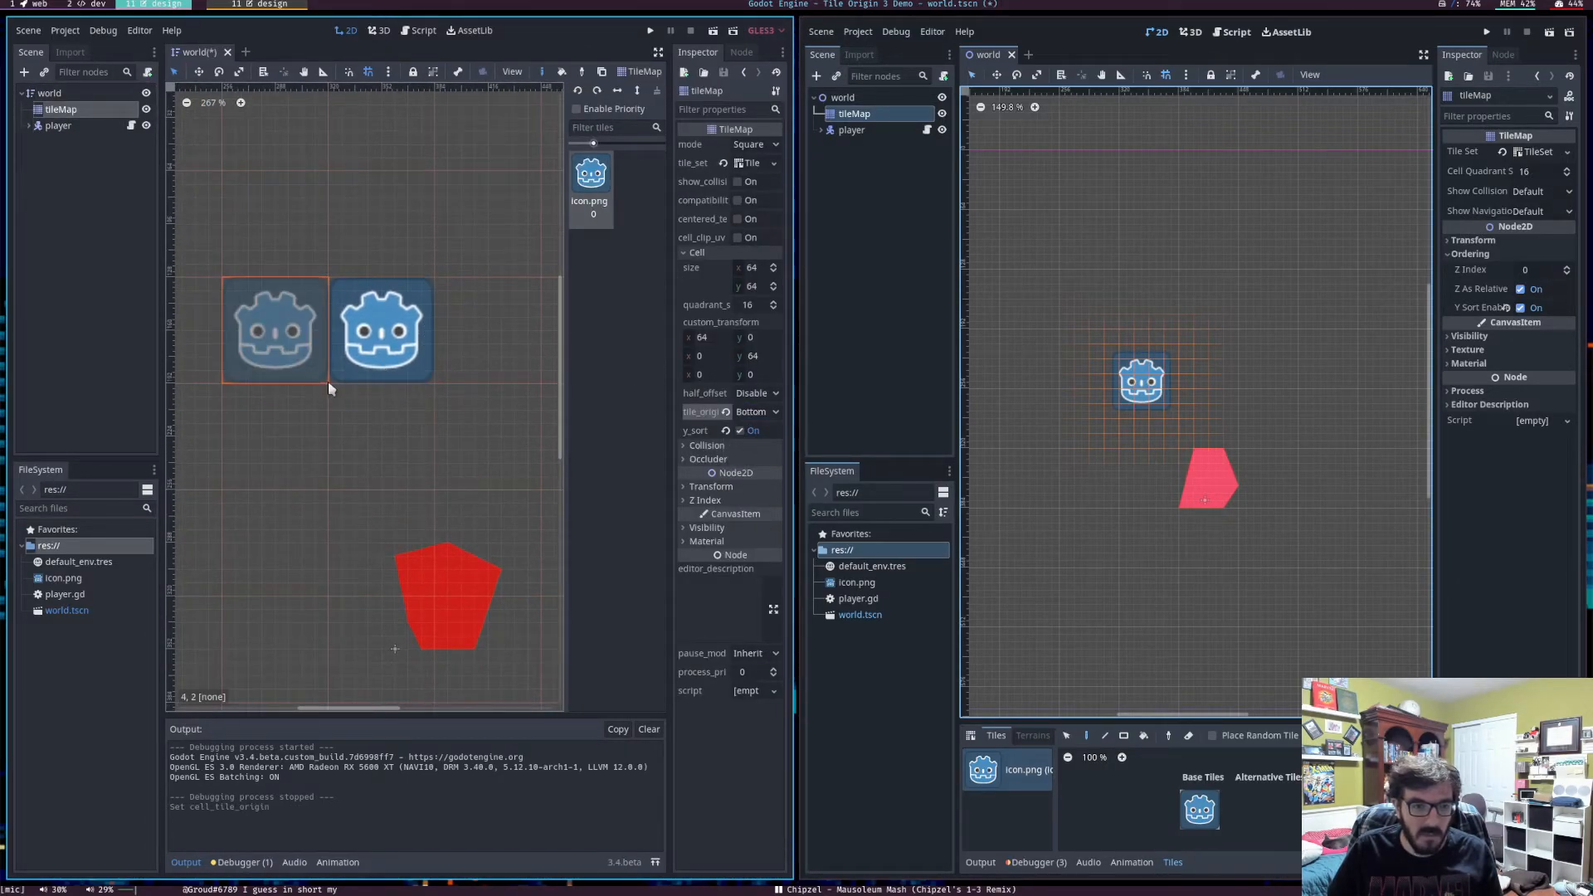
{"action": "key", "text": "F5"}
Move the player behind and around the tile to test sorting with the bottom-left origin, and close the game
{"action": "key", "text": "Up"}
{"action": "key", "text": "Left"}
{"action": "key", "text": "Down"}
{"action": "key", "text": "Up"}
{"action": "key", "text": "Left"}
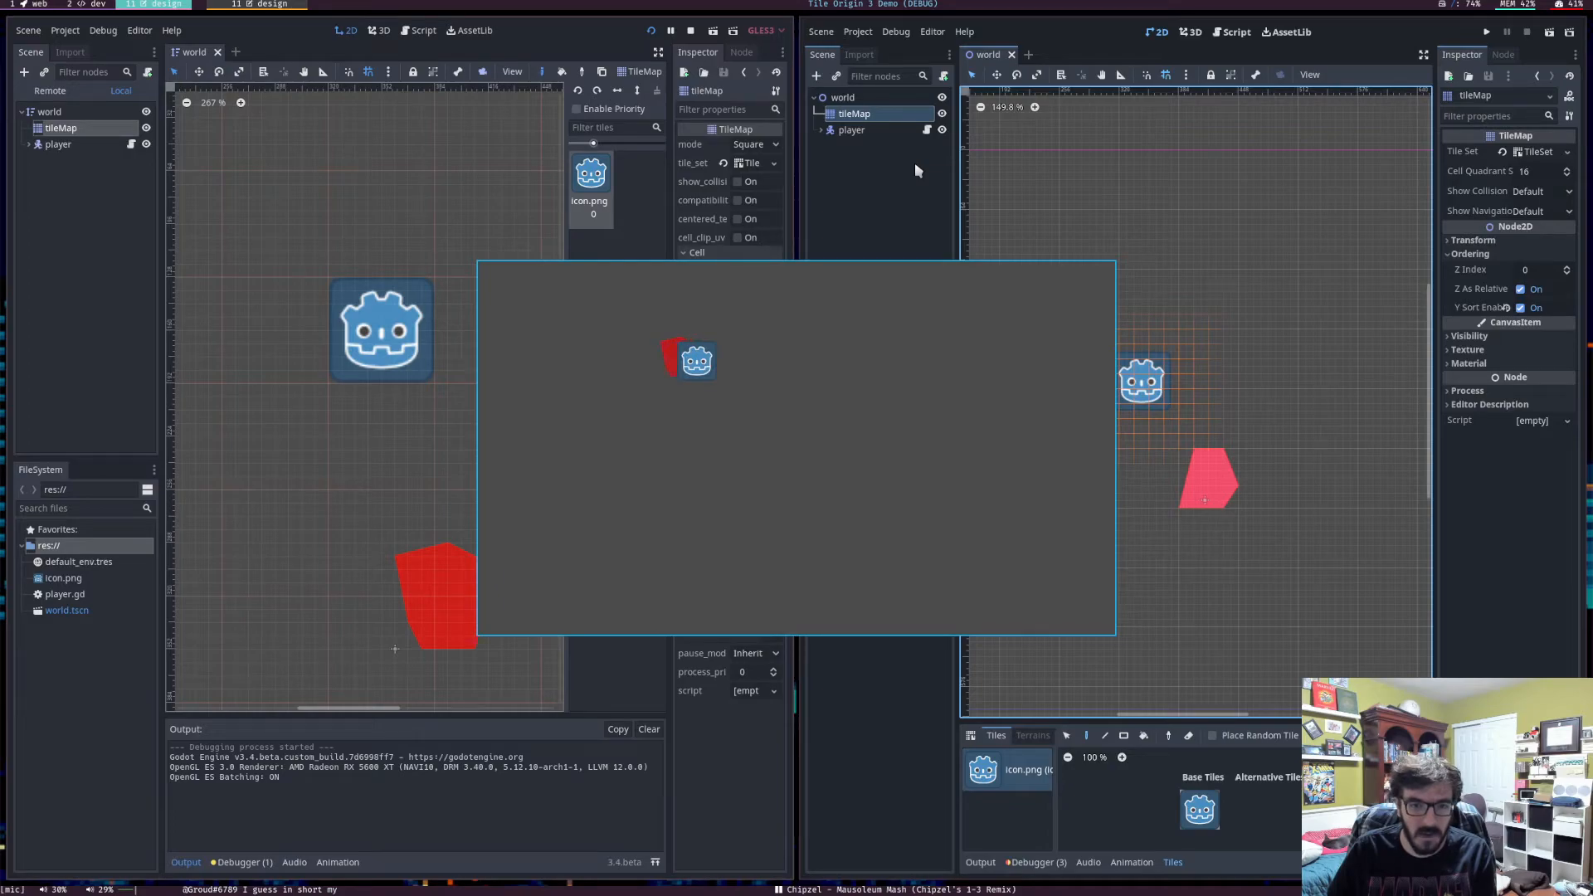
{"action": "key", "text": "Down"}
{"action": "key", "text": "Right"}
{"action": "key", "text": "Up"}
{"action": "key", "text": "Down"}
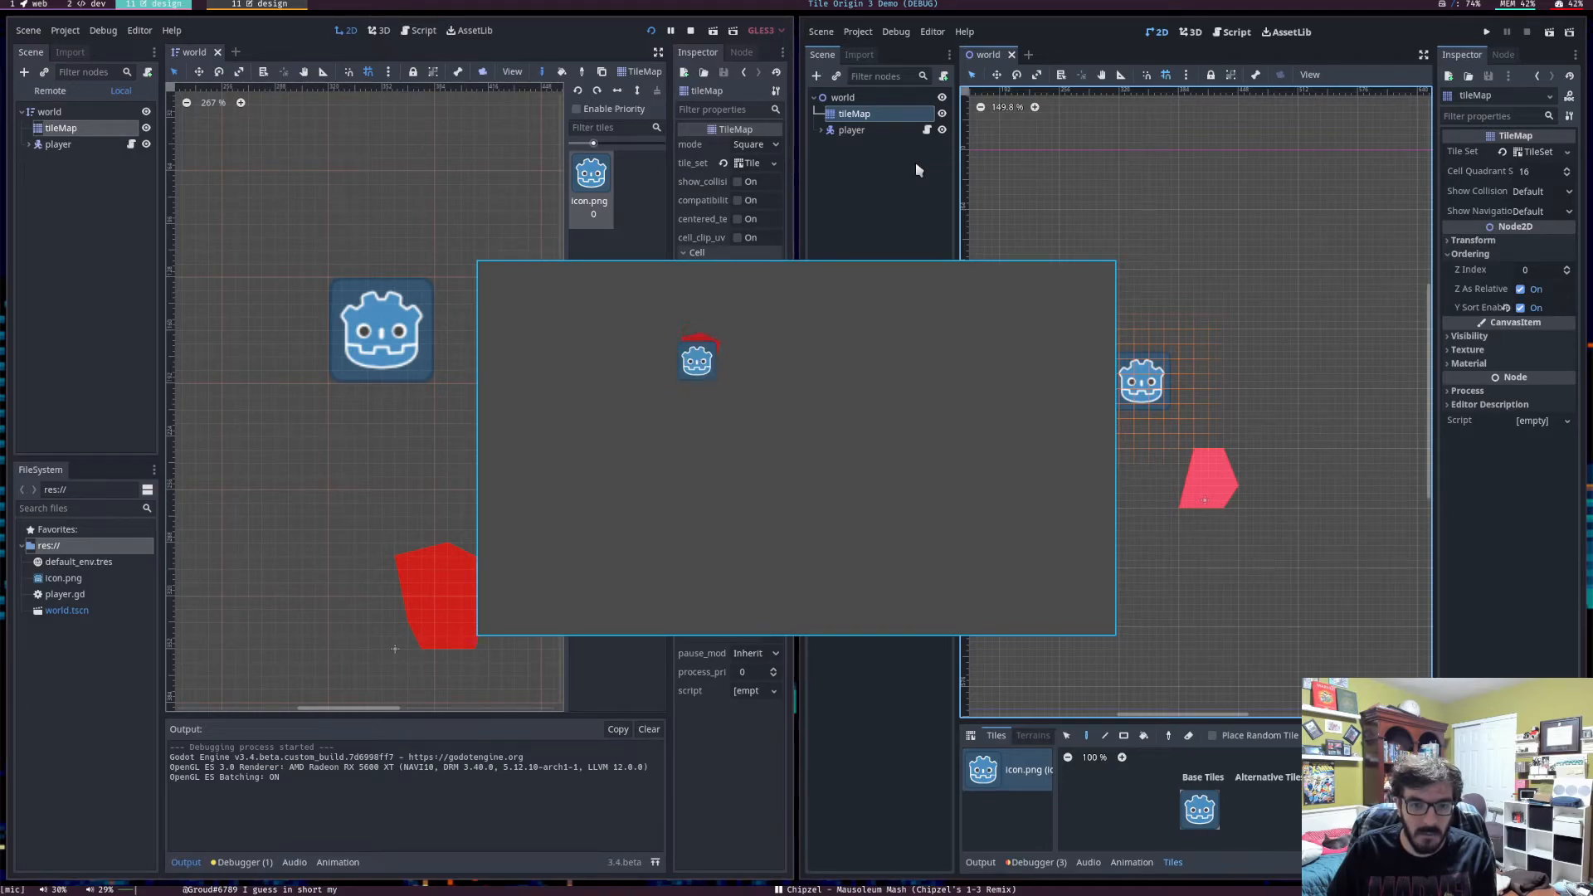
{"action": "key", "text": "Left"}
{"action": "key", "text": "Down"}
{"action": "key", "text": "Up"}
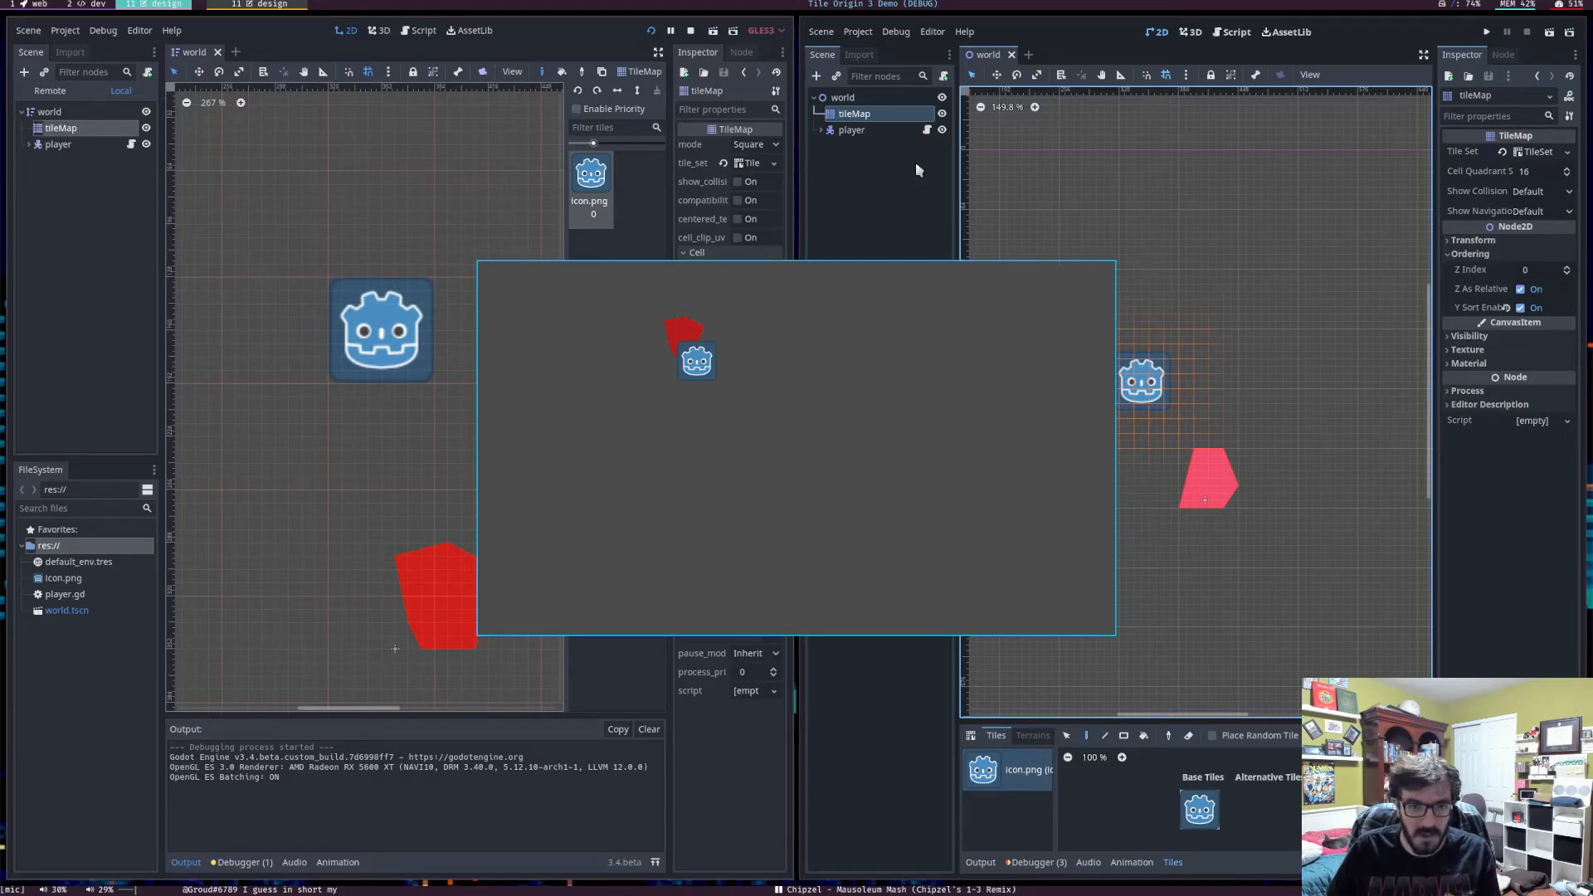
{"action": "key", "text": "super+shift+q"}
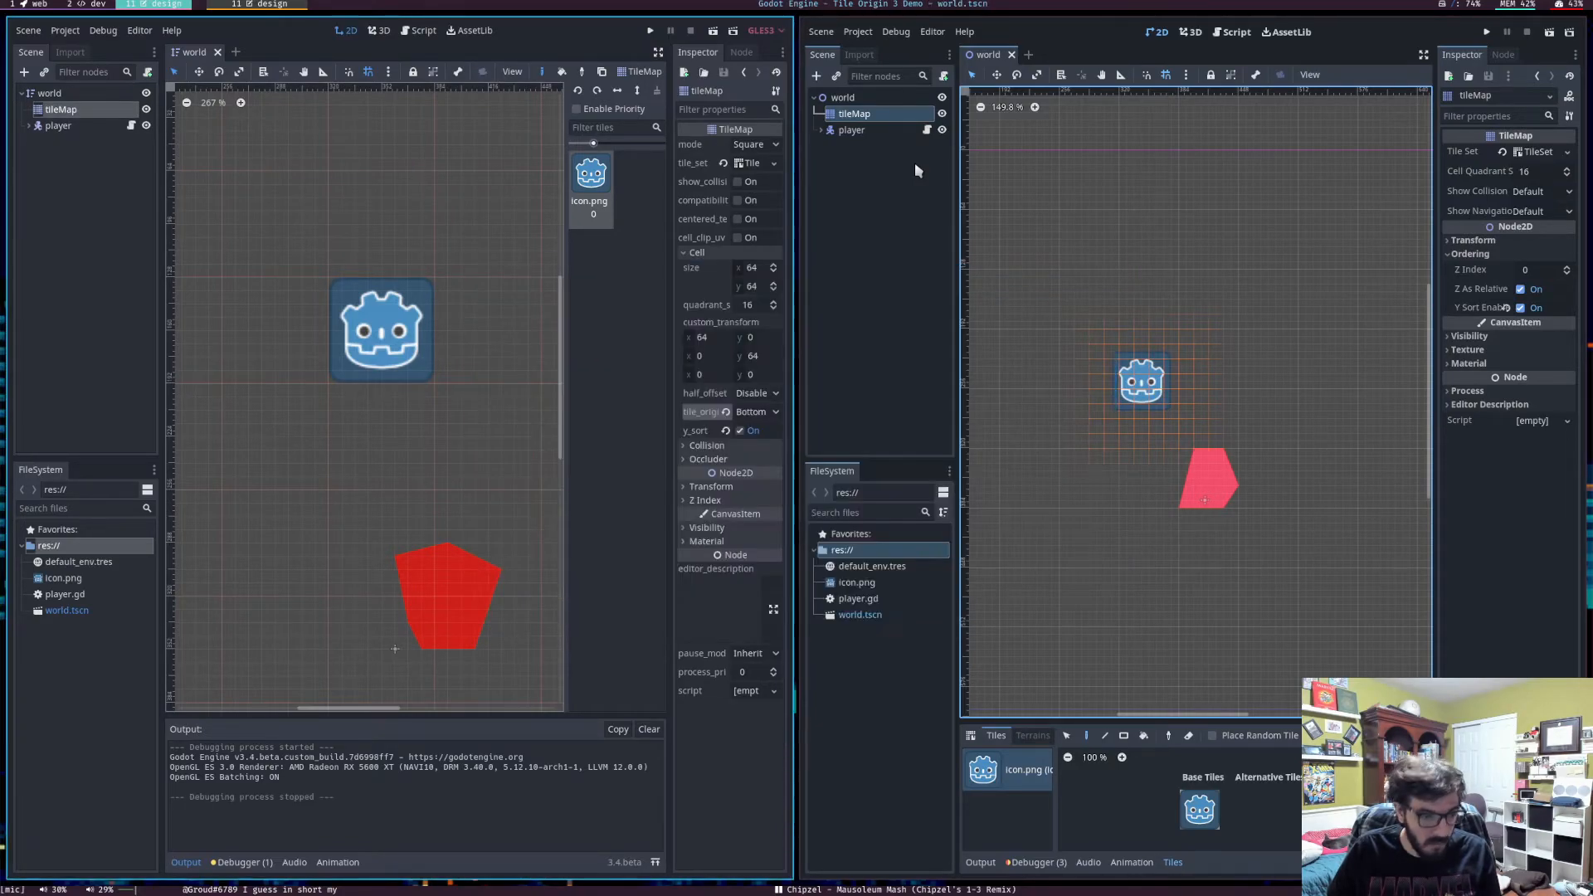
Select the Godot 3 tileMap again and view the description of its cell_tile_origin property
{"action": "left_click", "coordinate": [923, 217]}
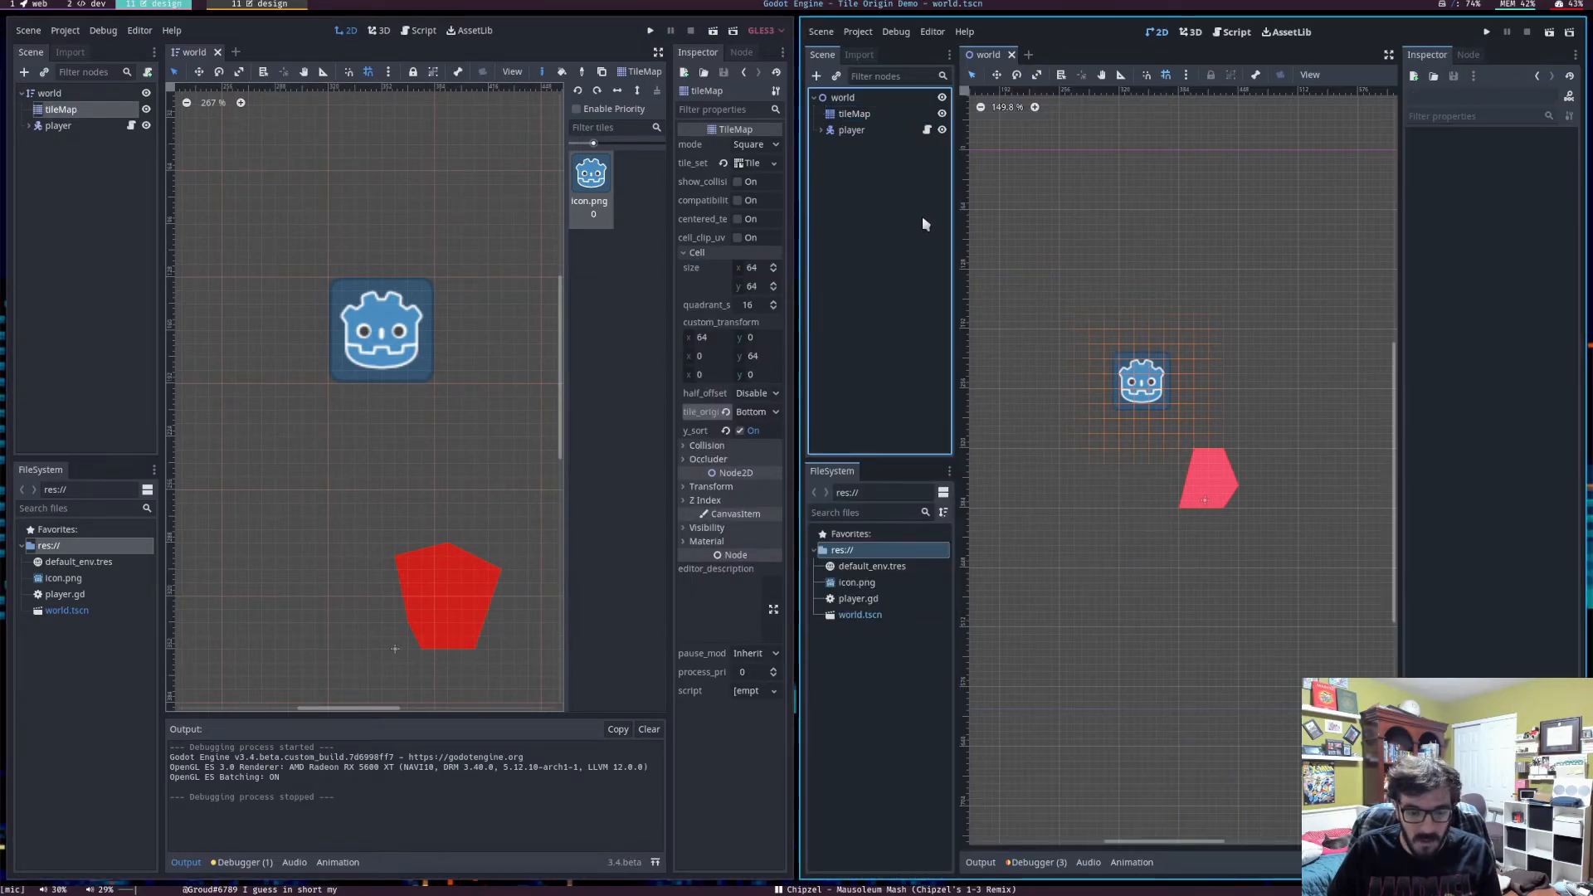
{"action": "left_click", "coordinate": [889, 661]}
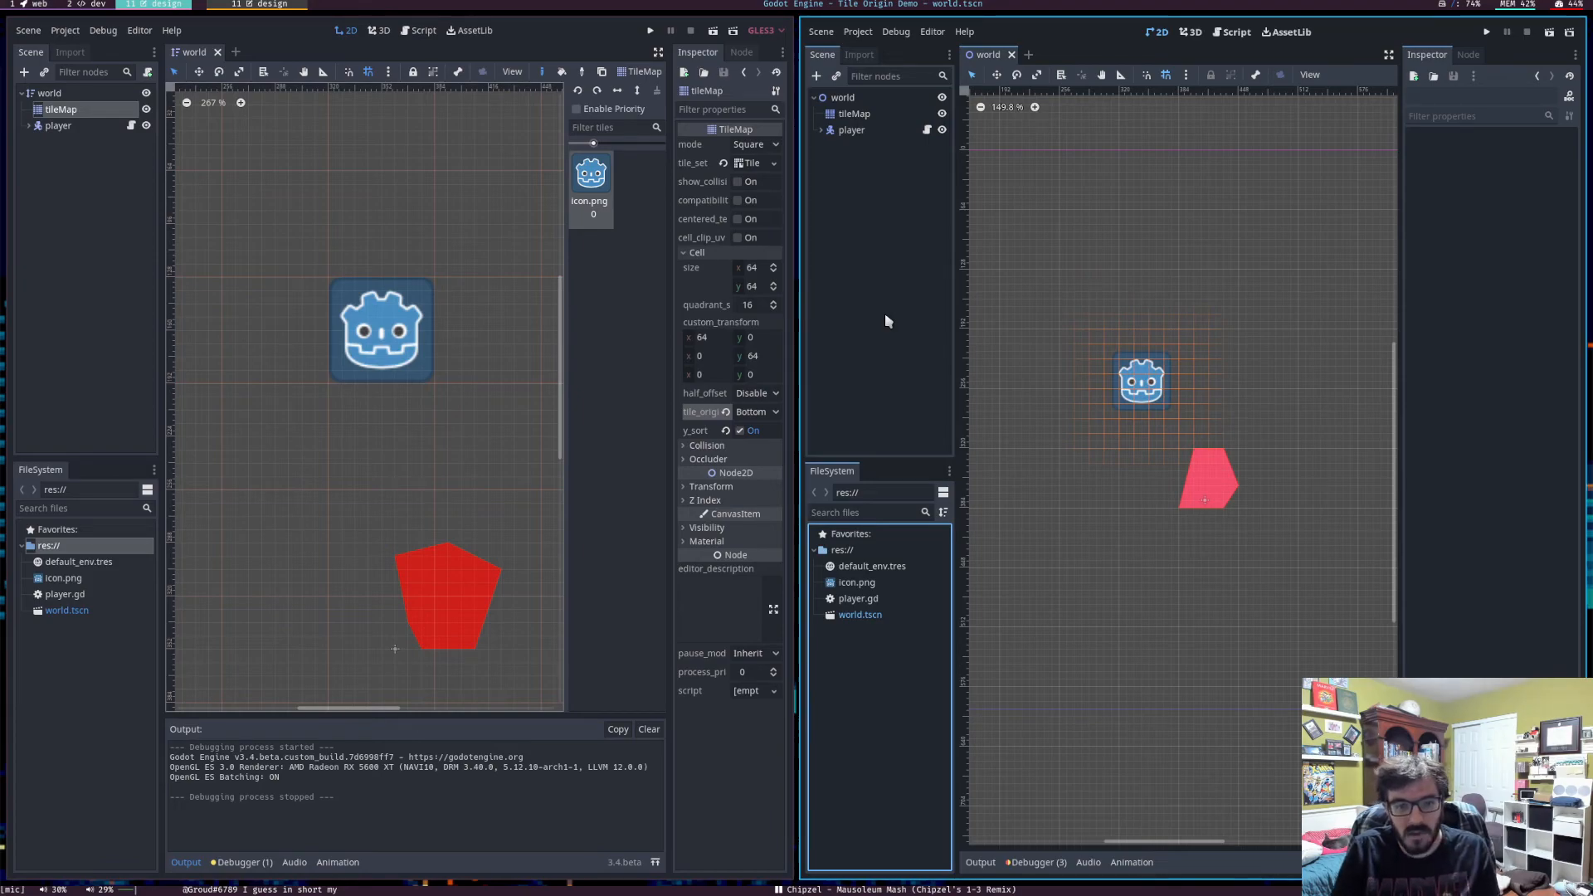
{"action": "left_click", "coordinate": [411, 294]}
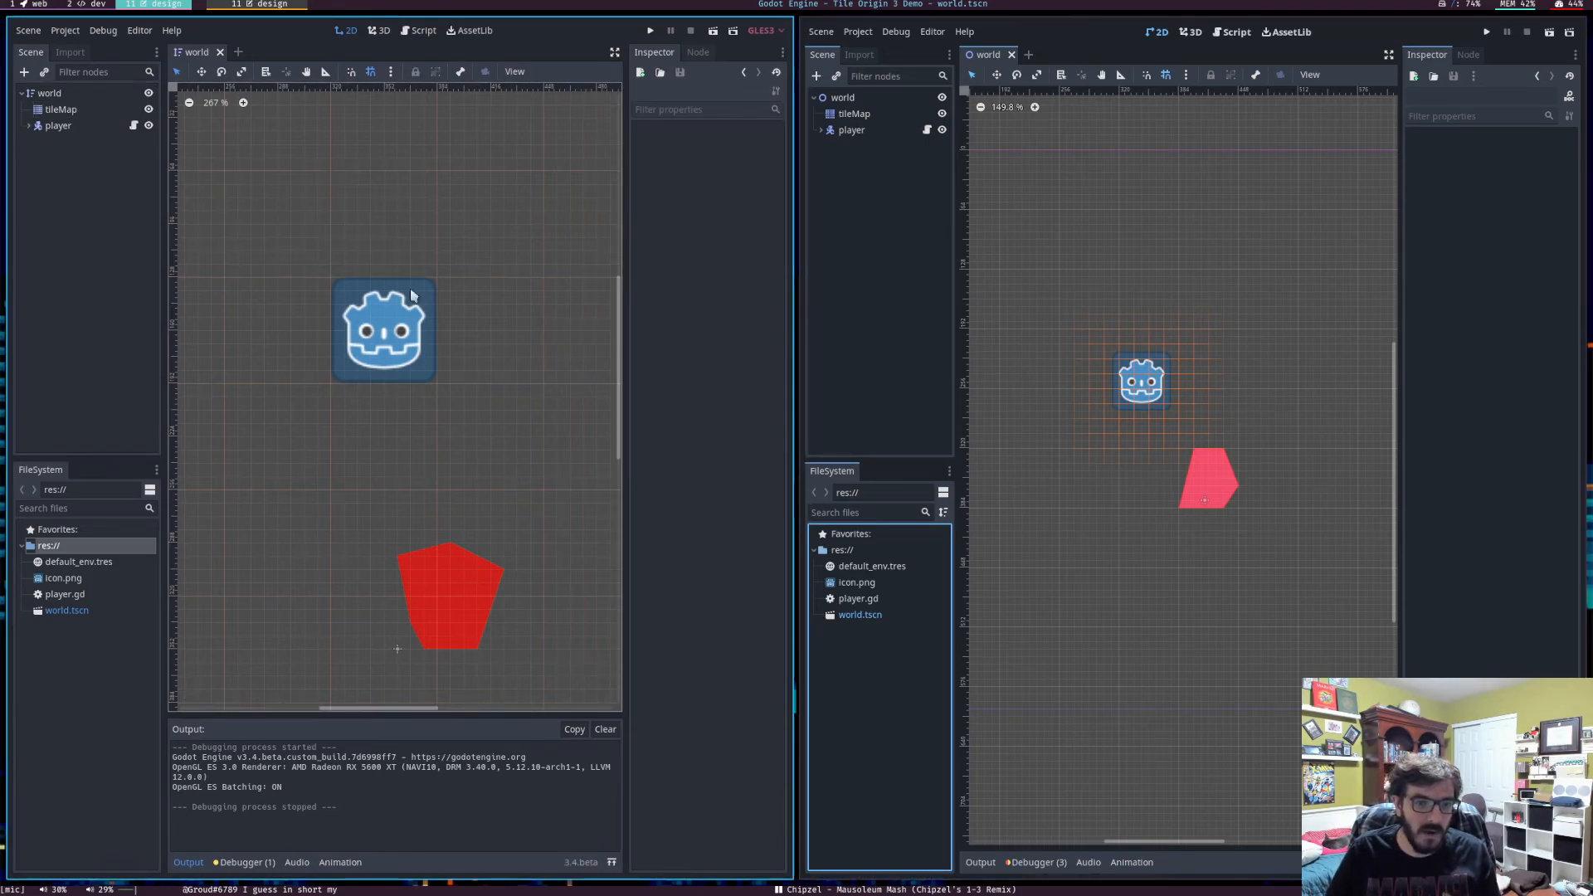
{"action": "left_click", "coordinate": [52, 111]}
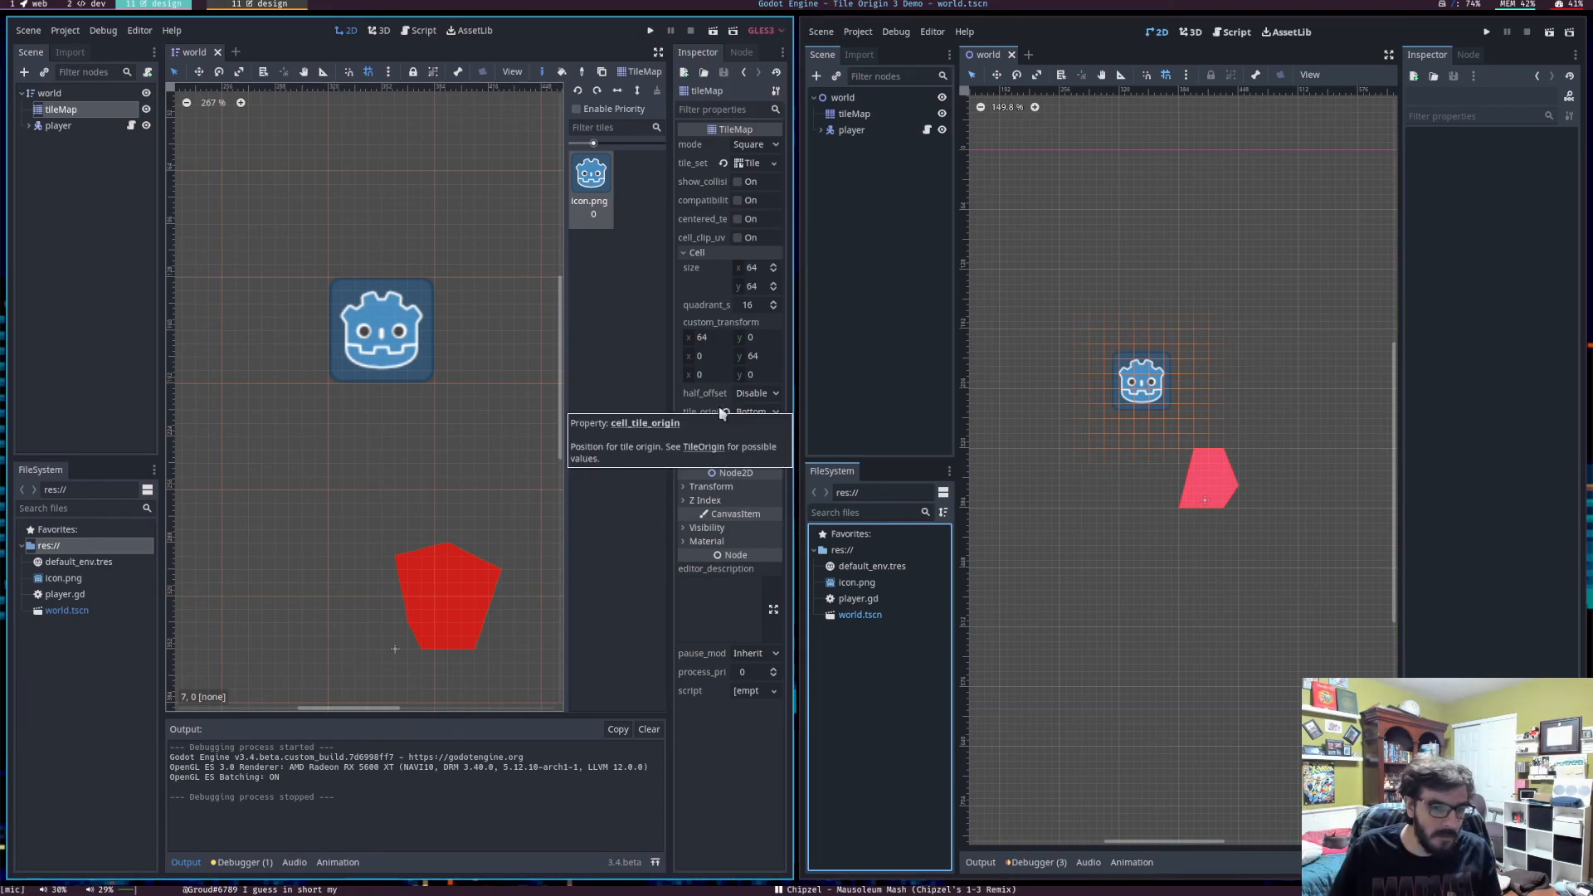
Run the Tile Origin Demo project again, move the player past the tile to check the draw order, and stop the game
{"action": "left_click", "coordinate": [848, 375]}
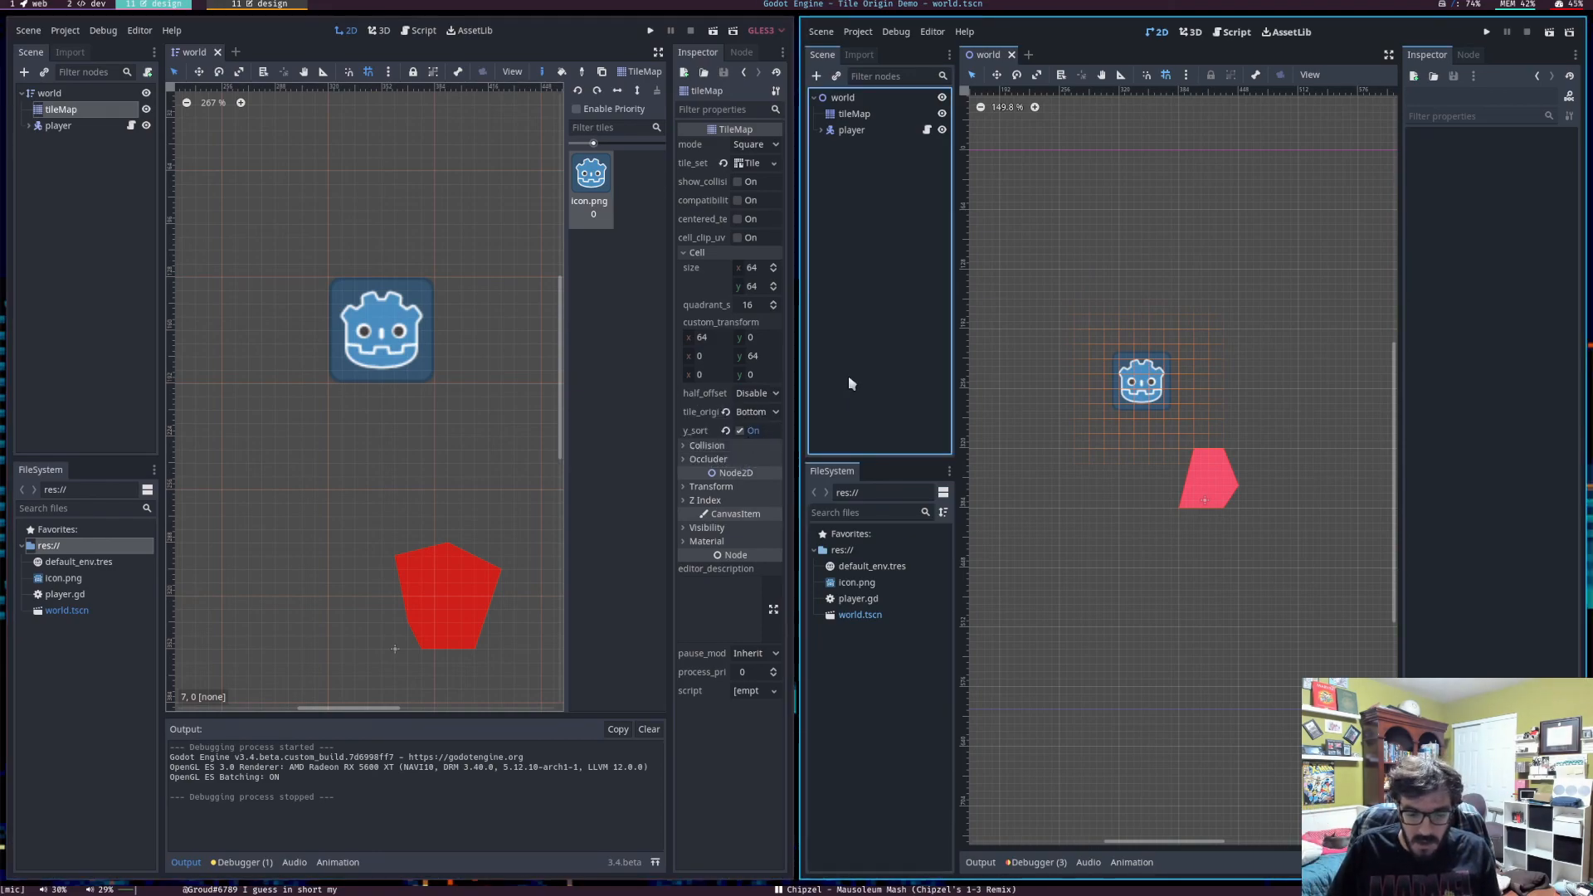
{"action": "key", "text": "F5"}
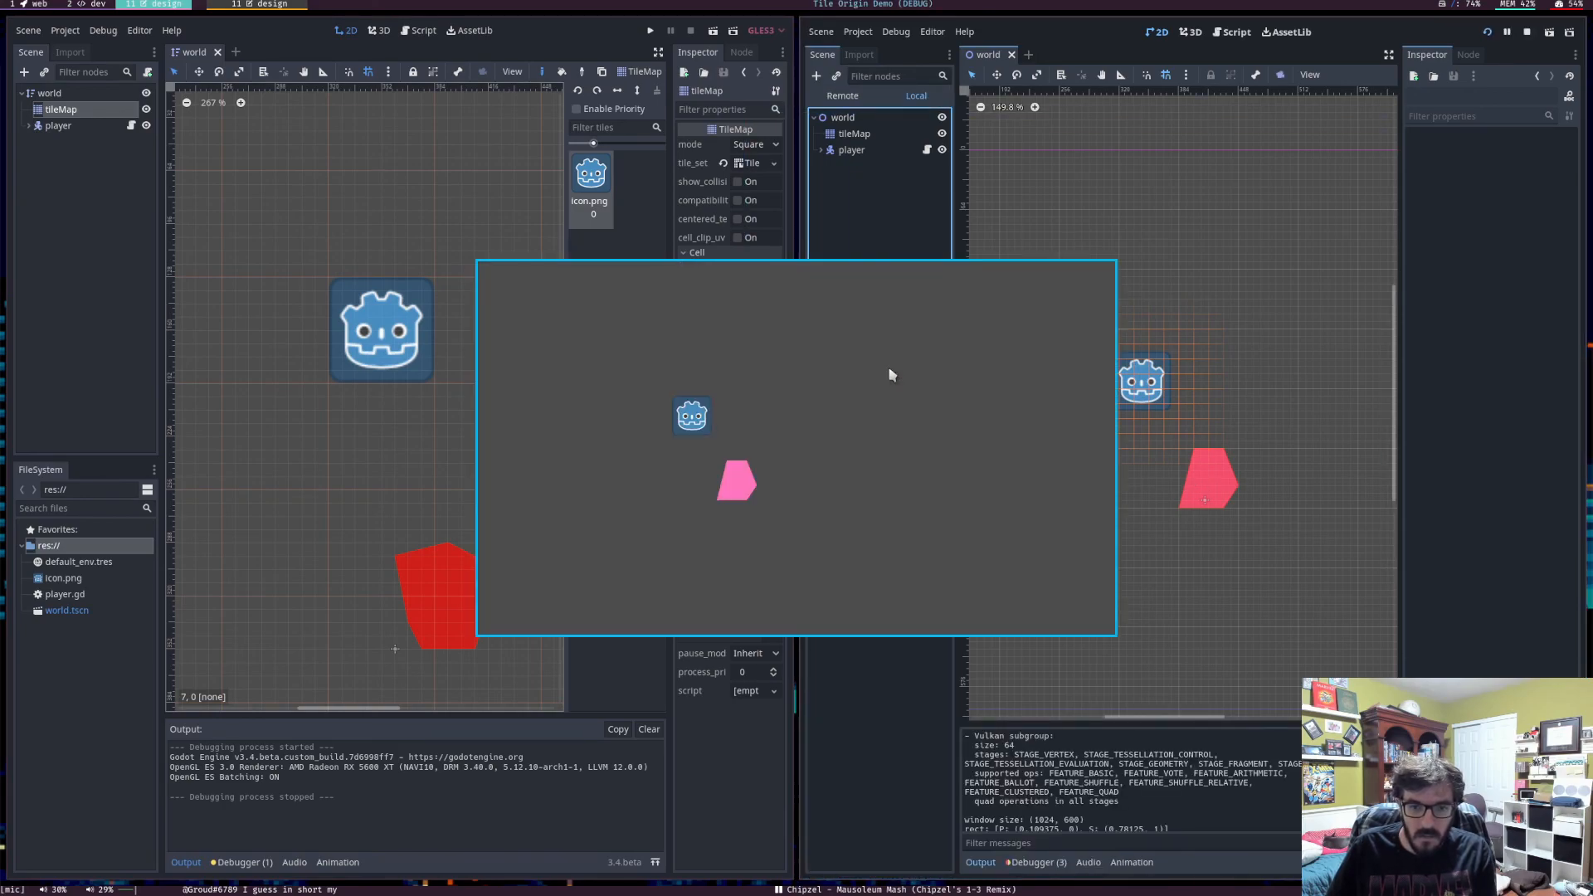
{"action": "key", "text": "Up"}
{"action": "key", "text": "Up"}
{"action": "key", "text": "Left"}
{"action": "key", "text": "Up"}
{"action": "key", "text": "Right"}
{"action": "key", "text": "Down"}
{"action": "key", "text": "Down"}
{"action": "key", "text": "F8"}
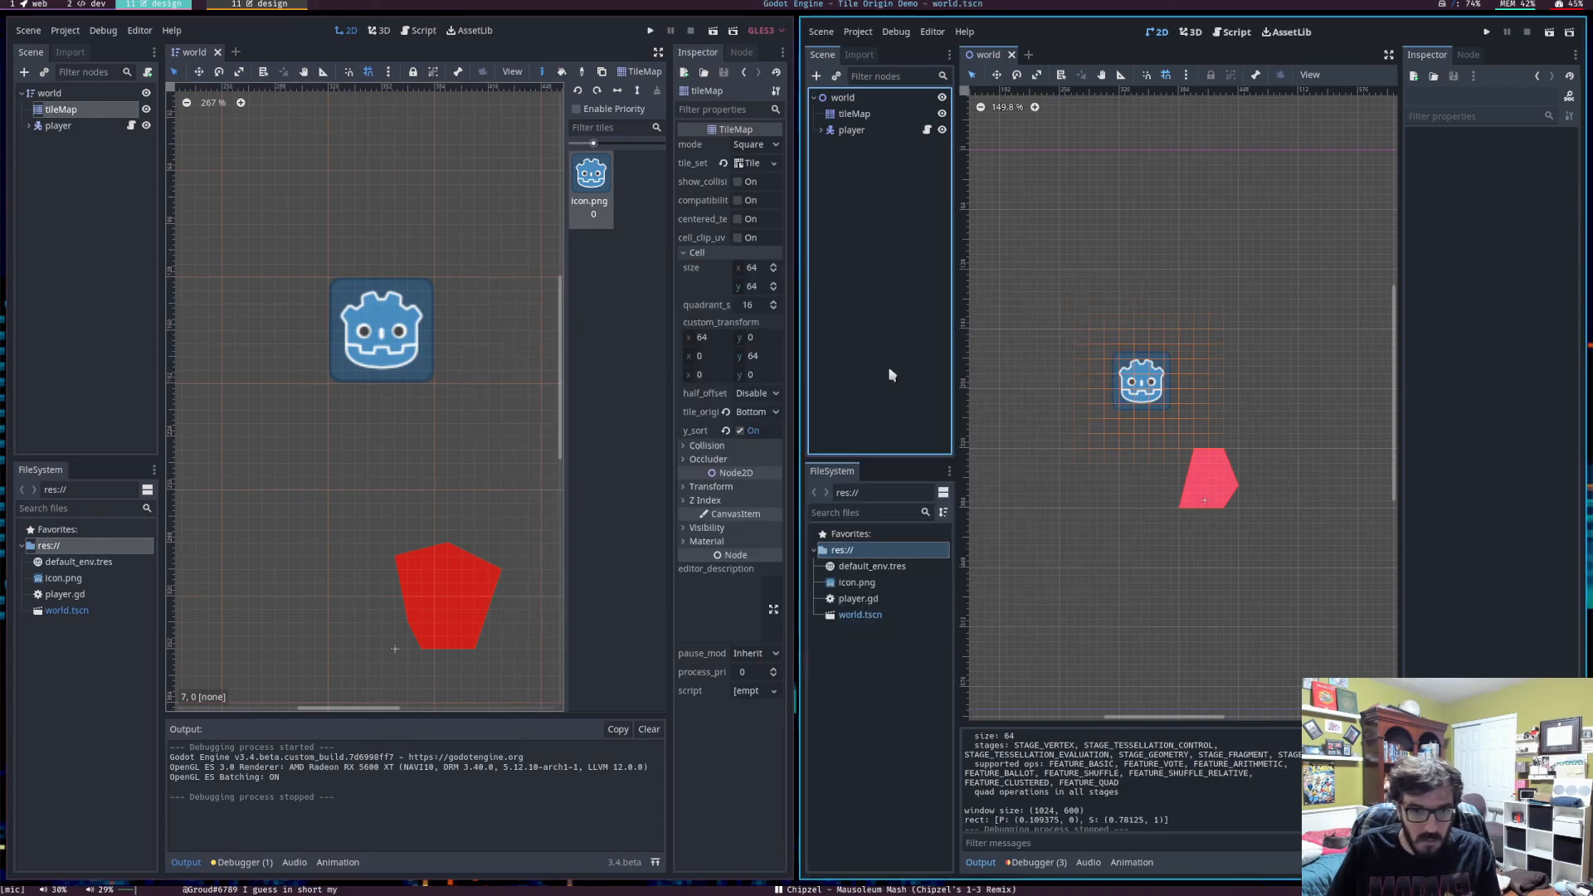